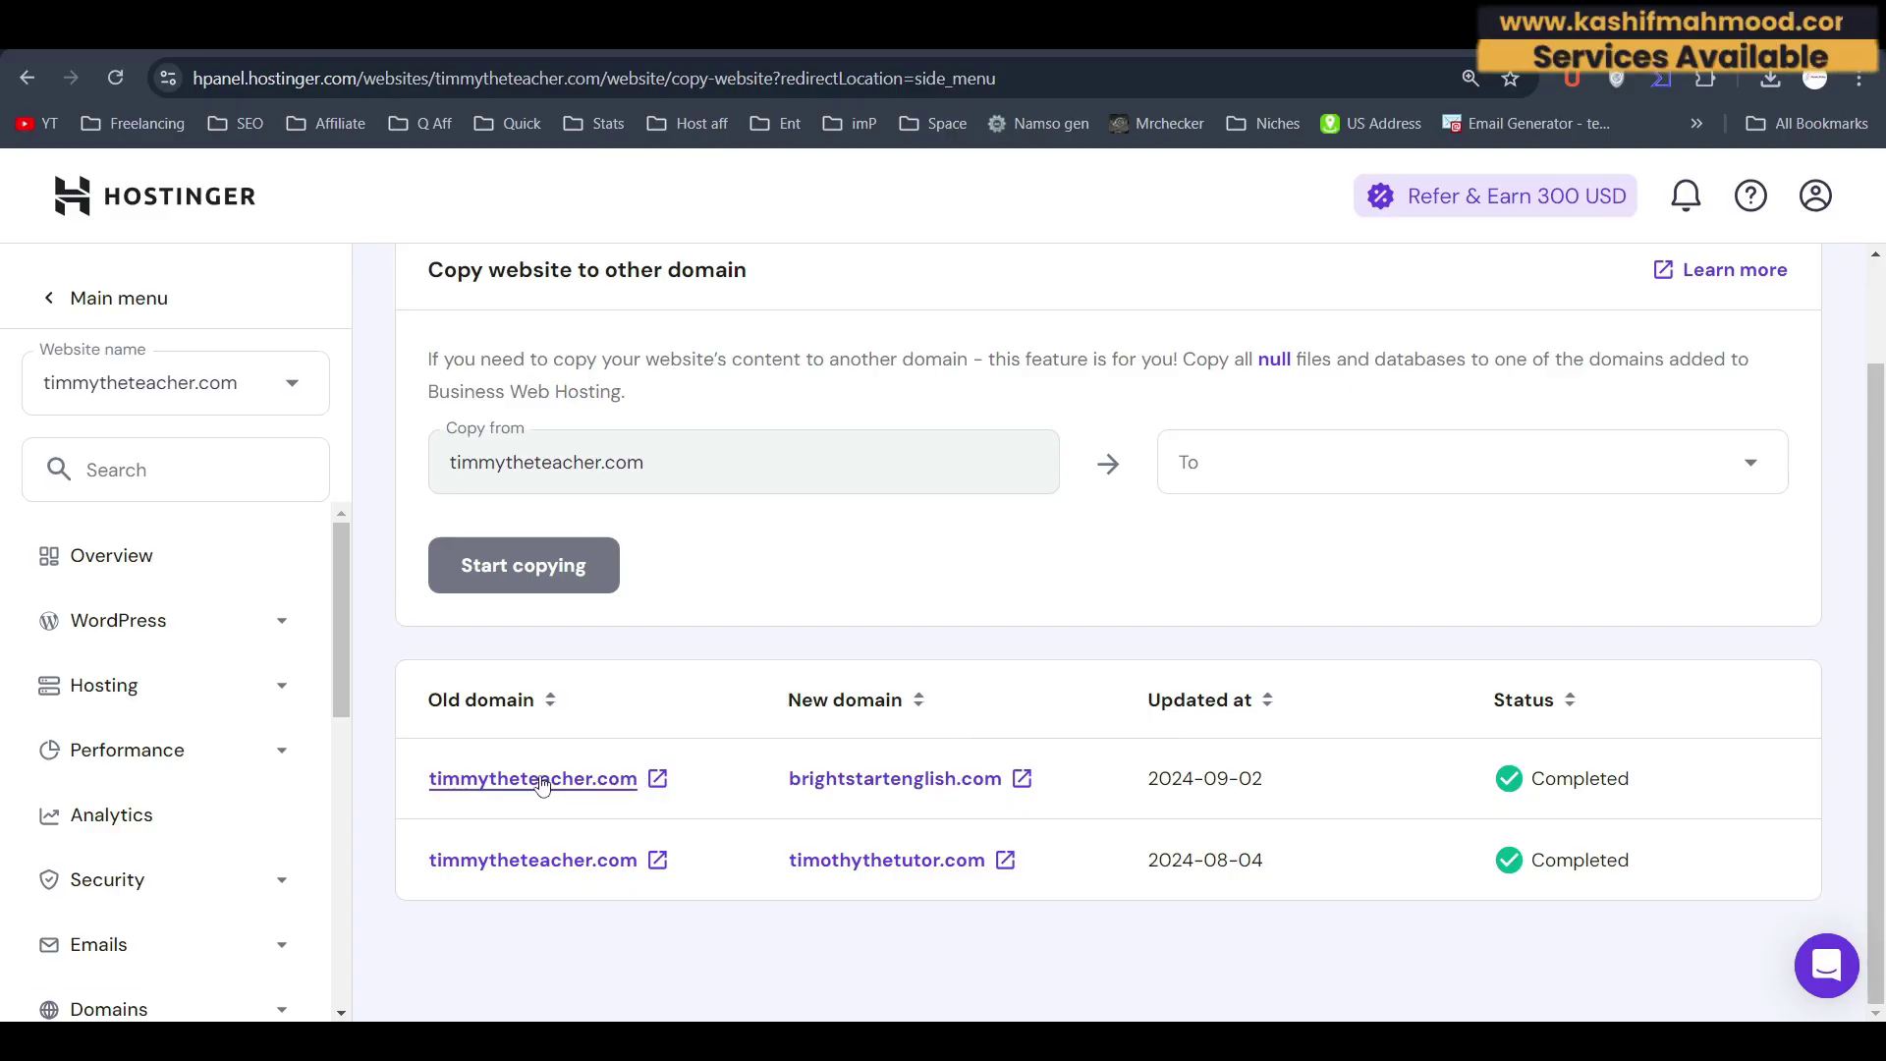
Step: Open brightstartenglish.com and timmytheteacher.com each in a new browser tab
{"action": "right_click", "coordinate": [894, 784]}
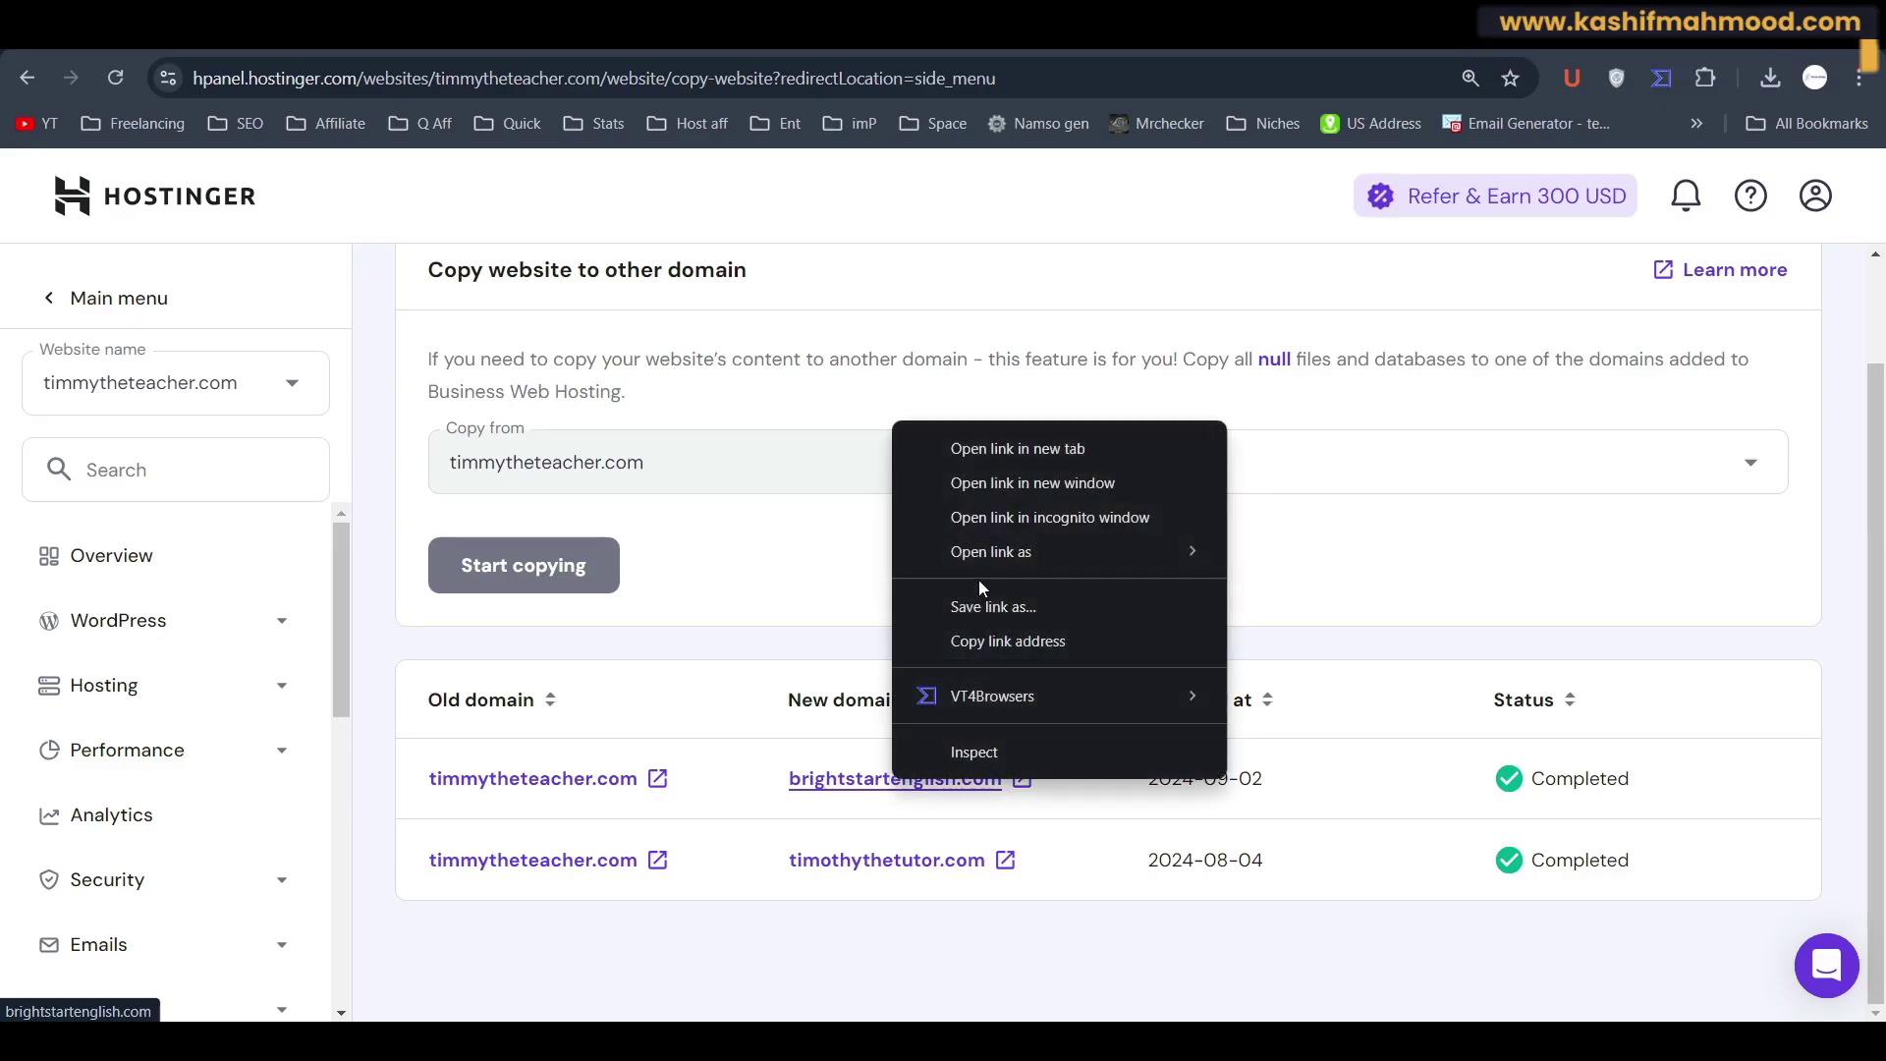
{"action": "left_click", "coordinate": [992, 451]}
{"action": "right_click", "coordinate": [540, 777]}
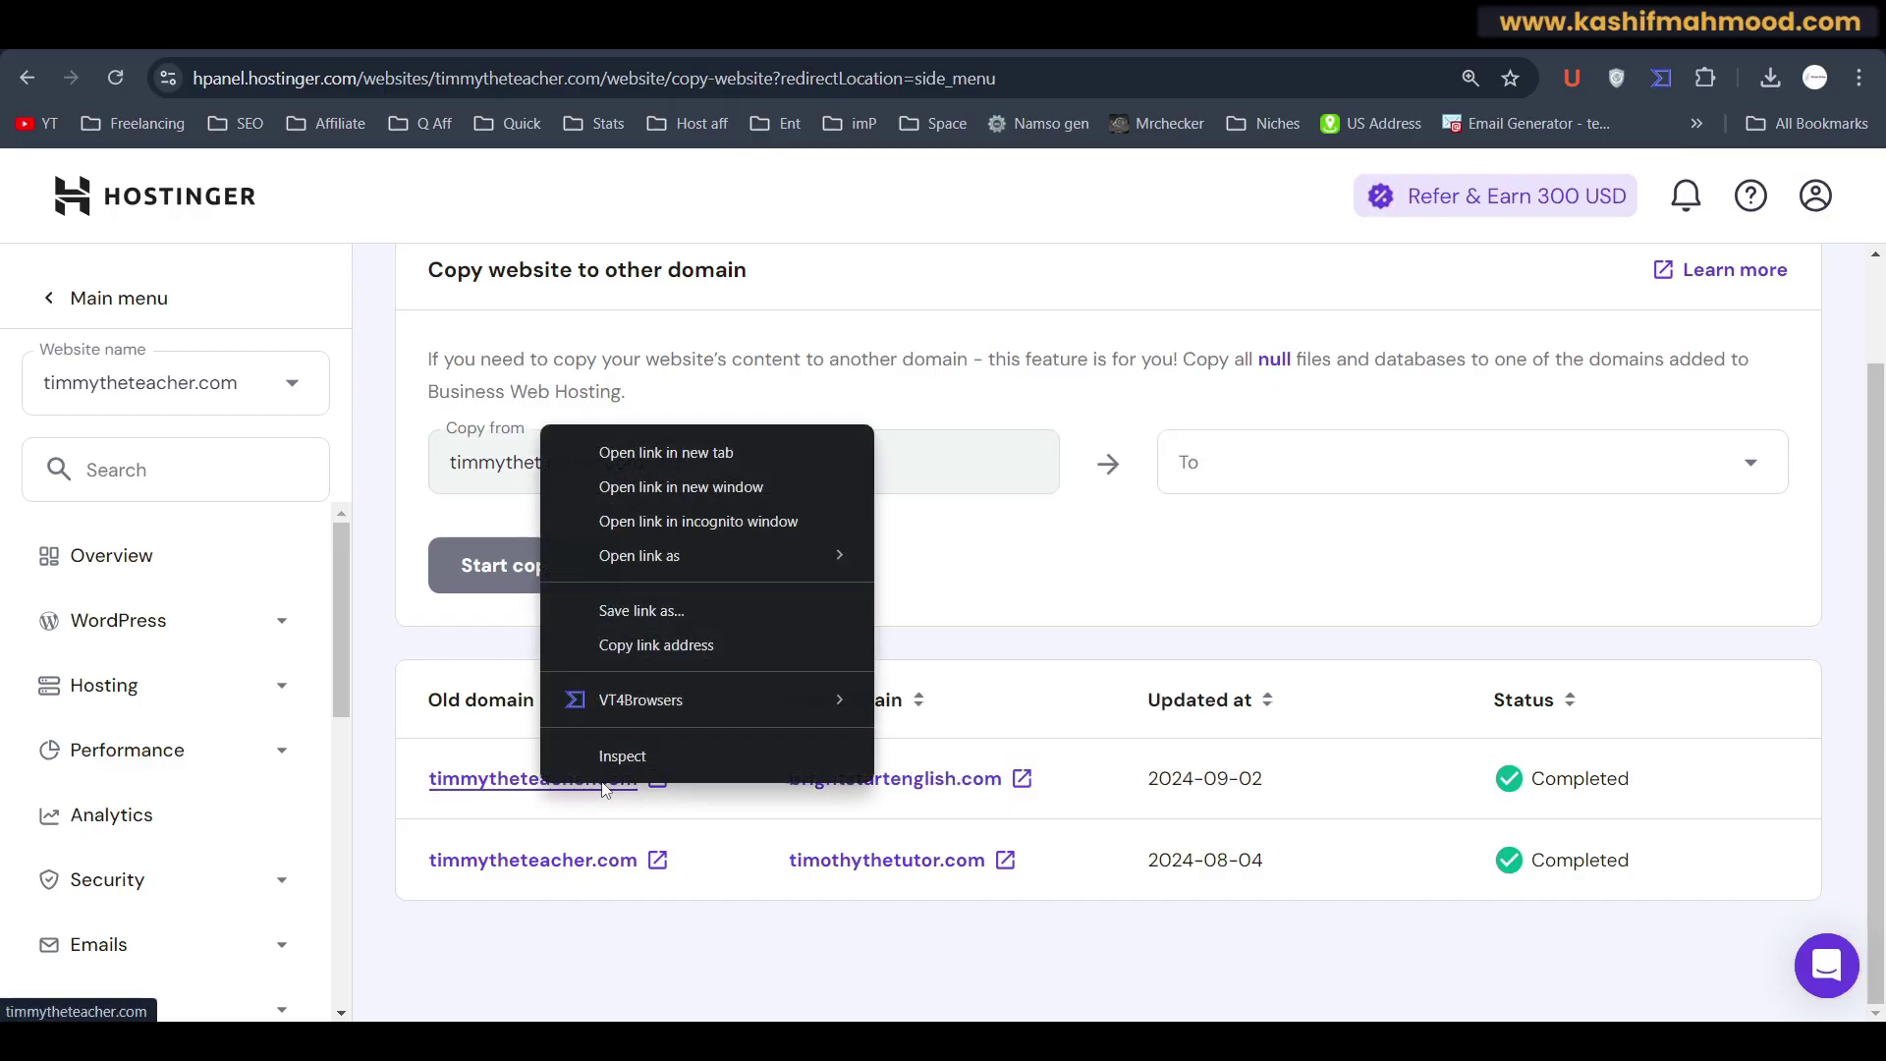
{"action": "left_click", "coordinate": [654, 452]}
Step: Compare the two sites side by side, then return to the Hostinger hPanel tab
{"action": "key", "text": "ctrl+Tab"}
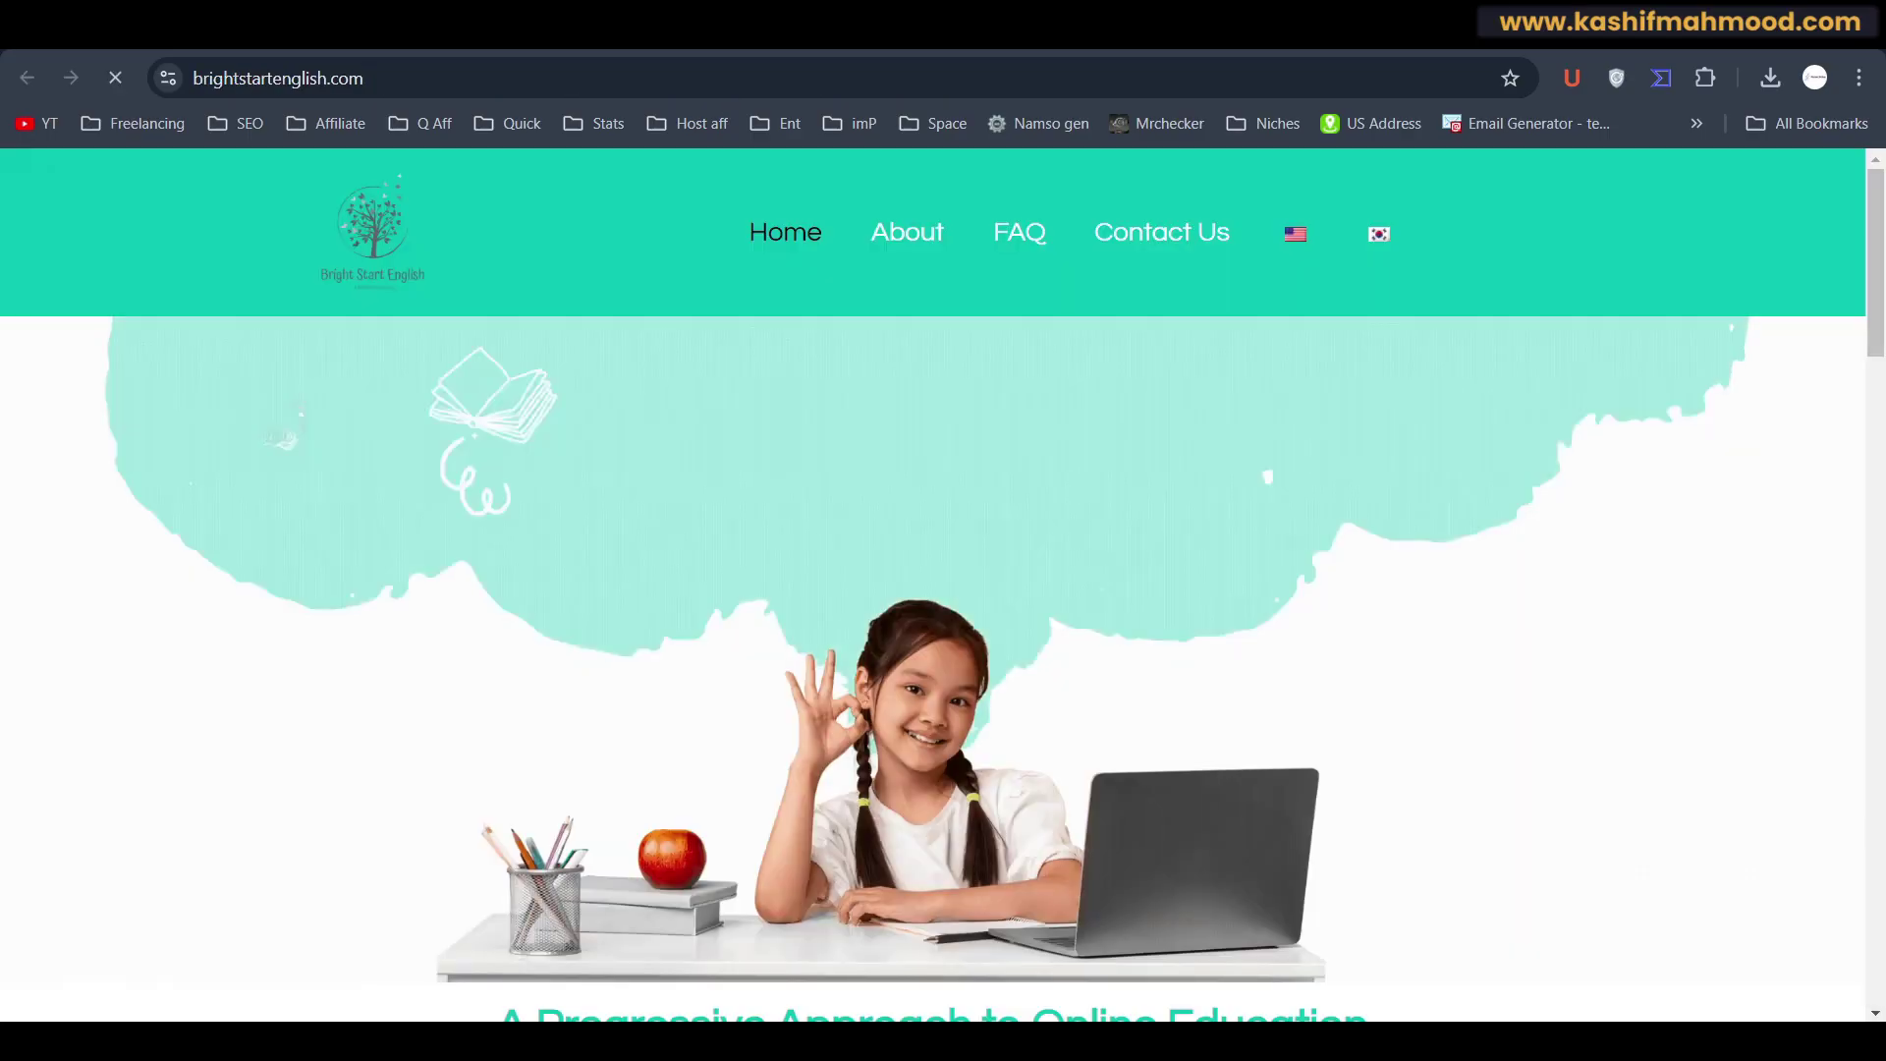
{"action": "key", "text": "ctrl+Tab"}
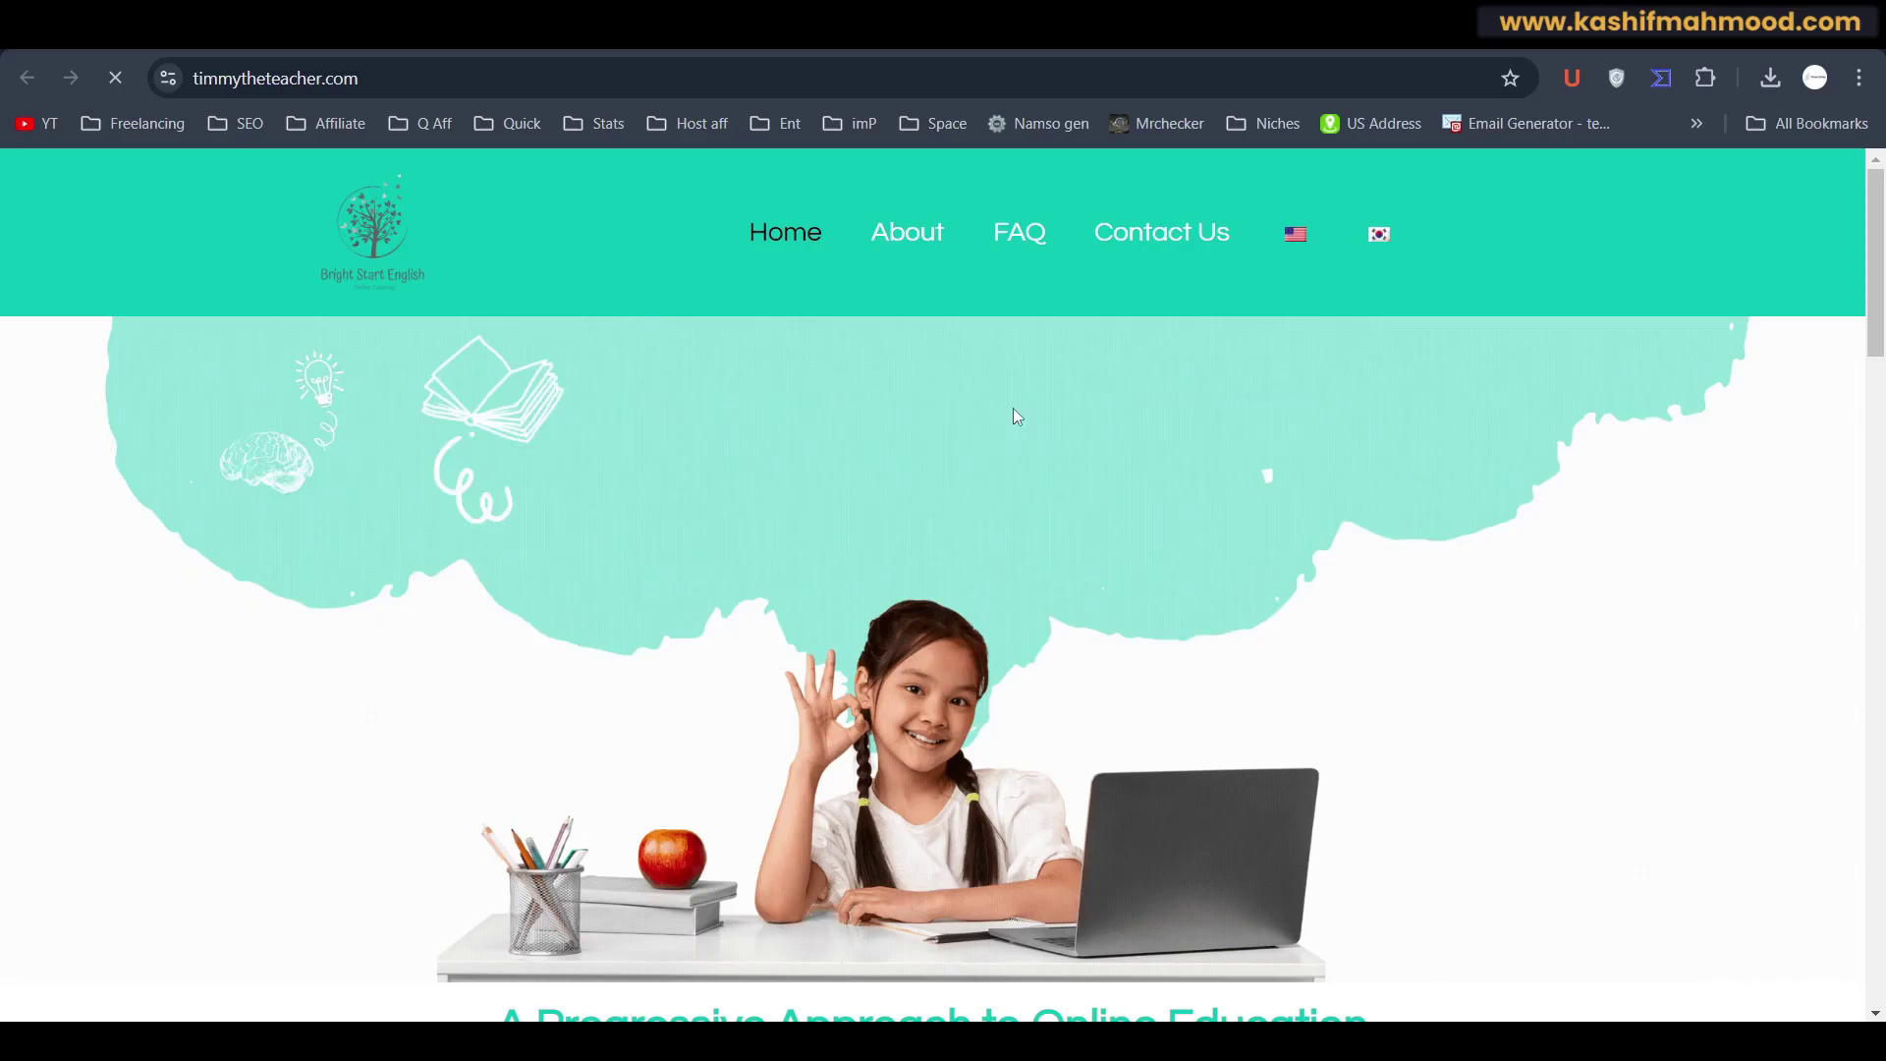
{"action": "key", "text": "ctrl+shift+Tab"}
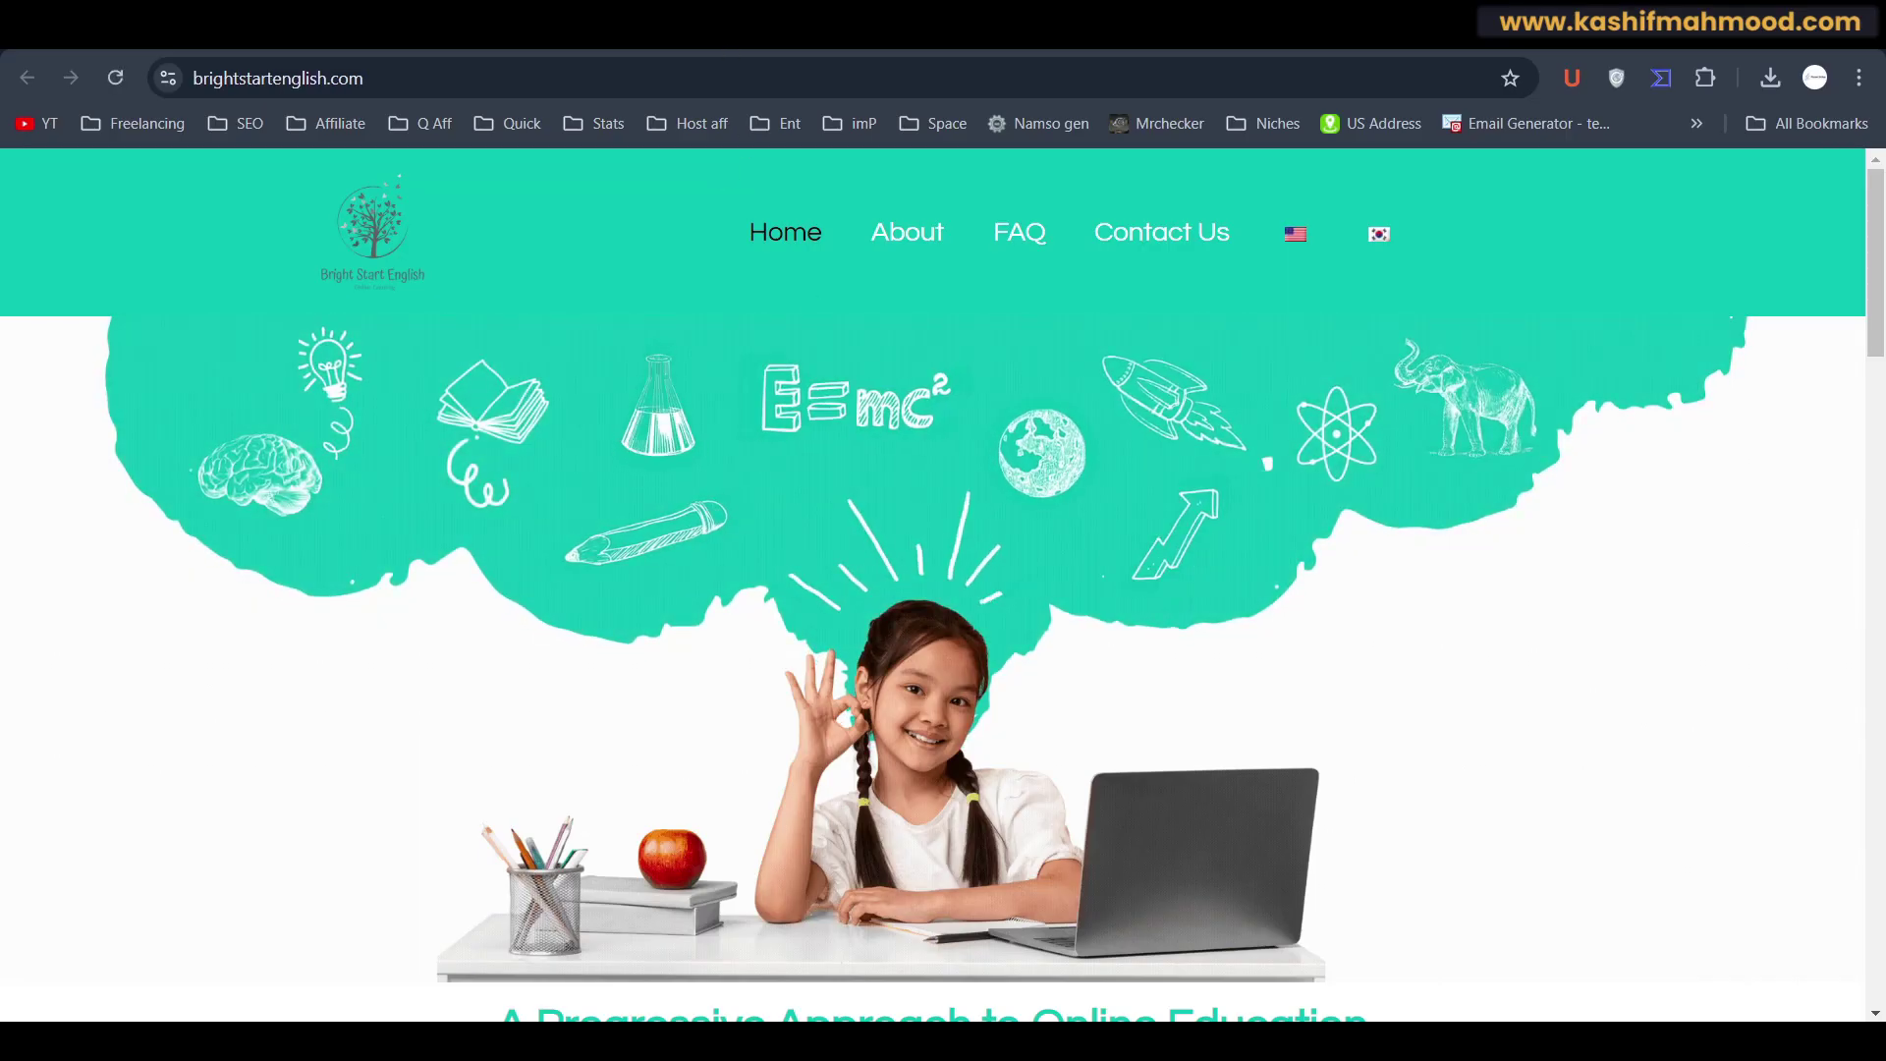
{"action": "key", "text": "ctrl+shift+Tab"}
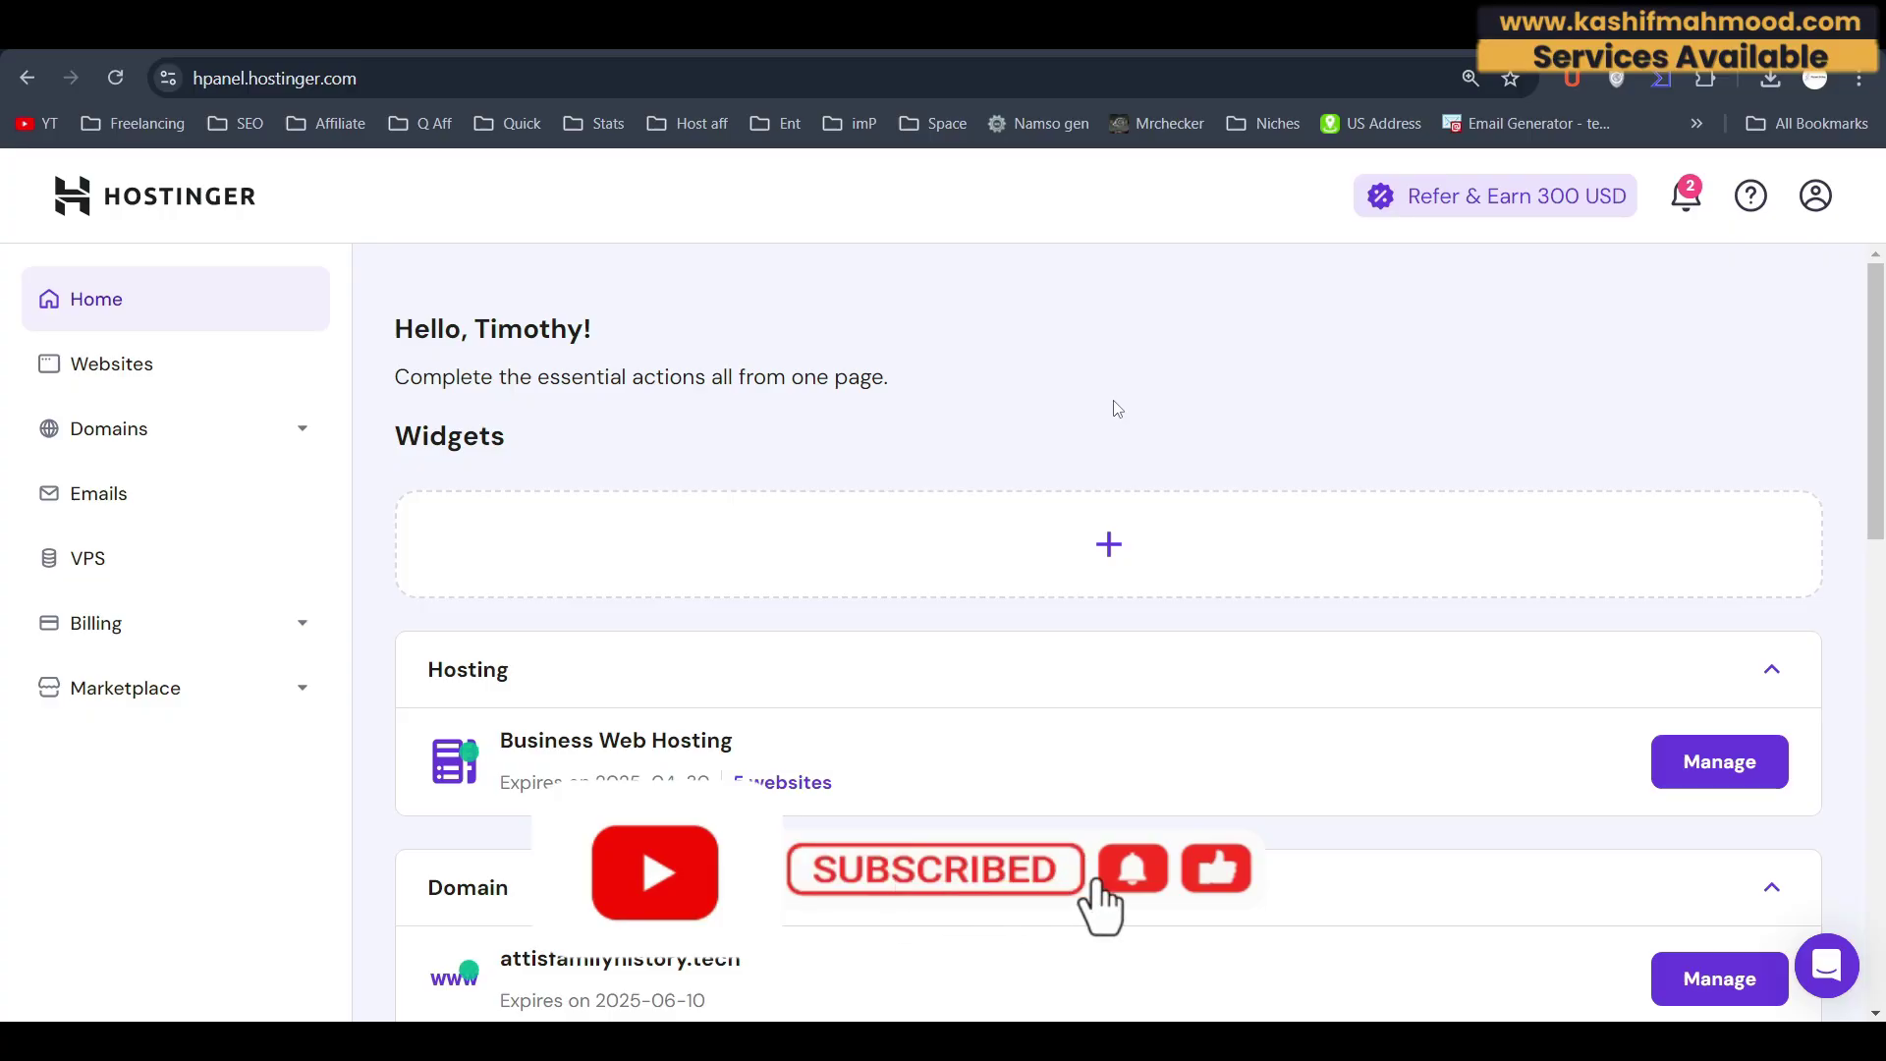
Step: Manage the Business Web Hosting plan and expand the Website name list in the cprtrainingkorea.com dashboard
{"action": "scroll", "coordinate": [1192, 504], "scroll_direction": "down", "scroll_amount": 3}
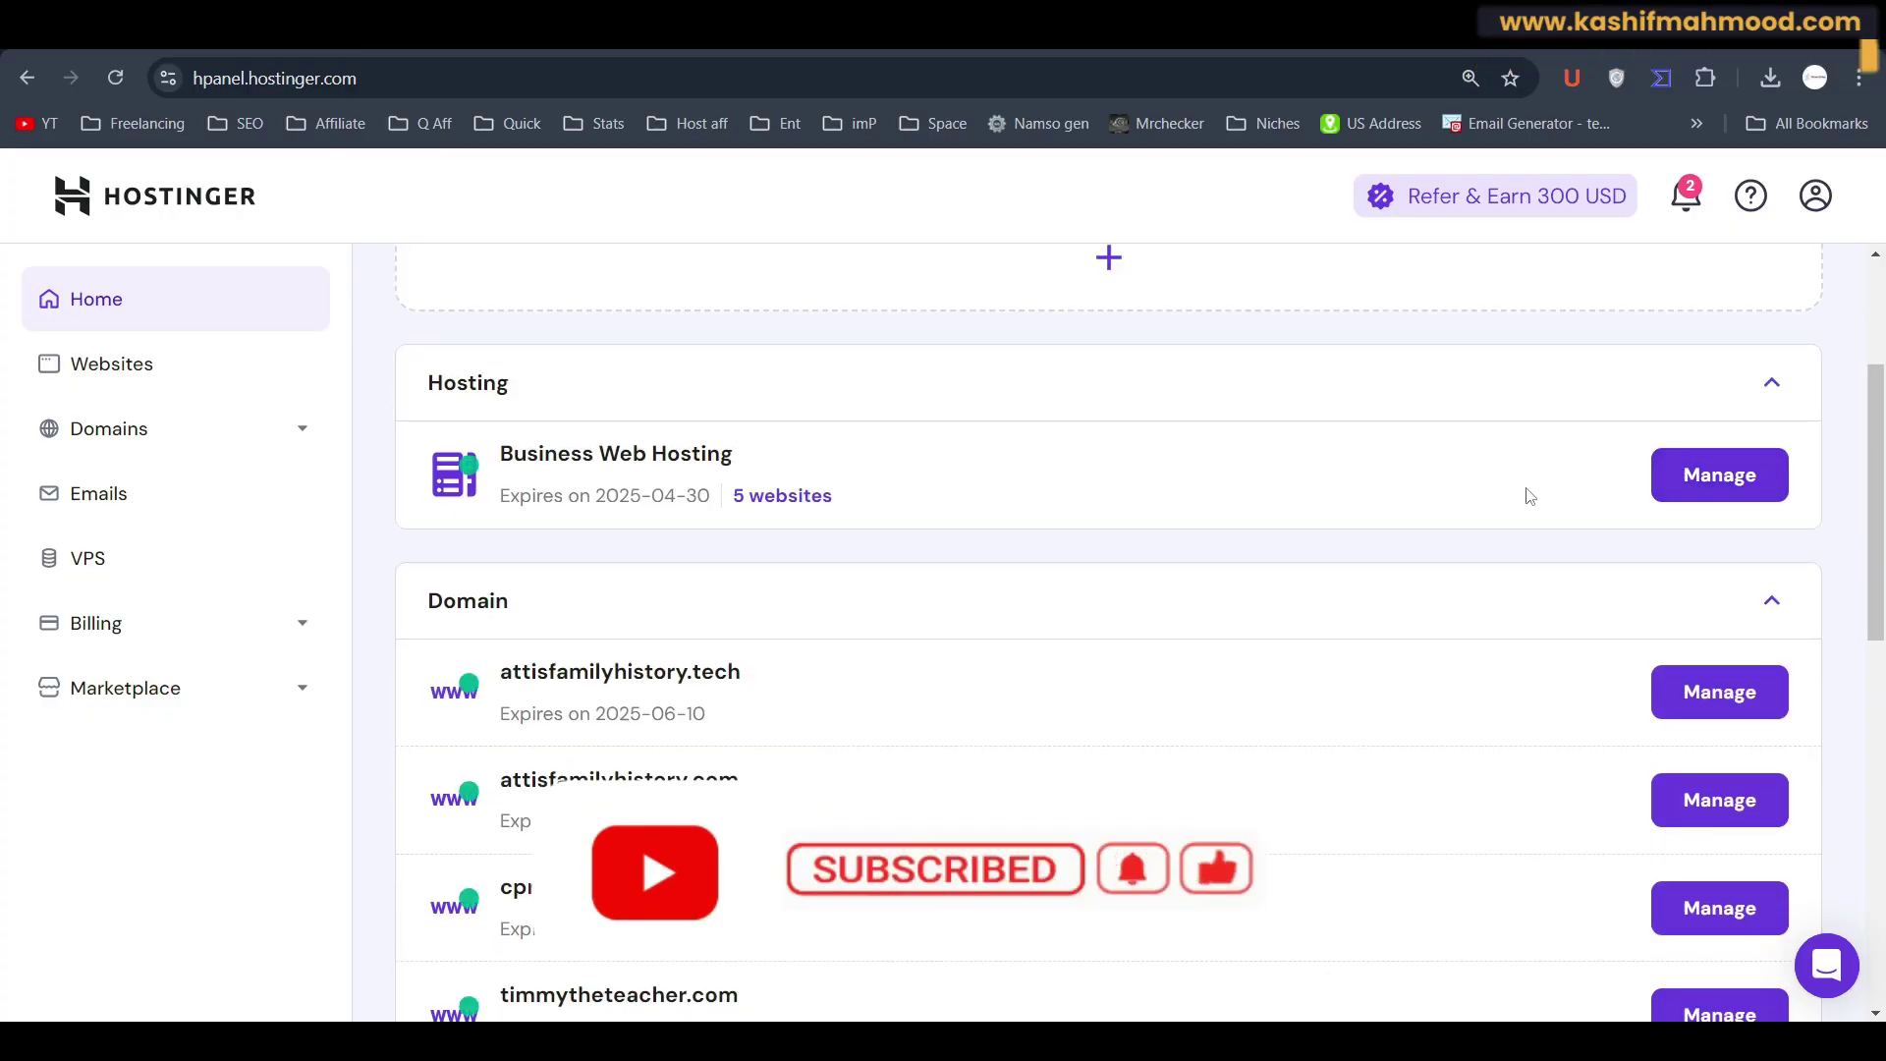
{"action": "left_click", "coordinate": [1698, 488]}
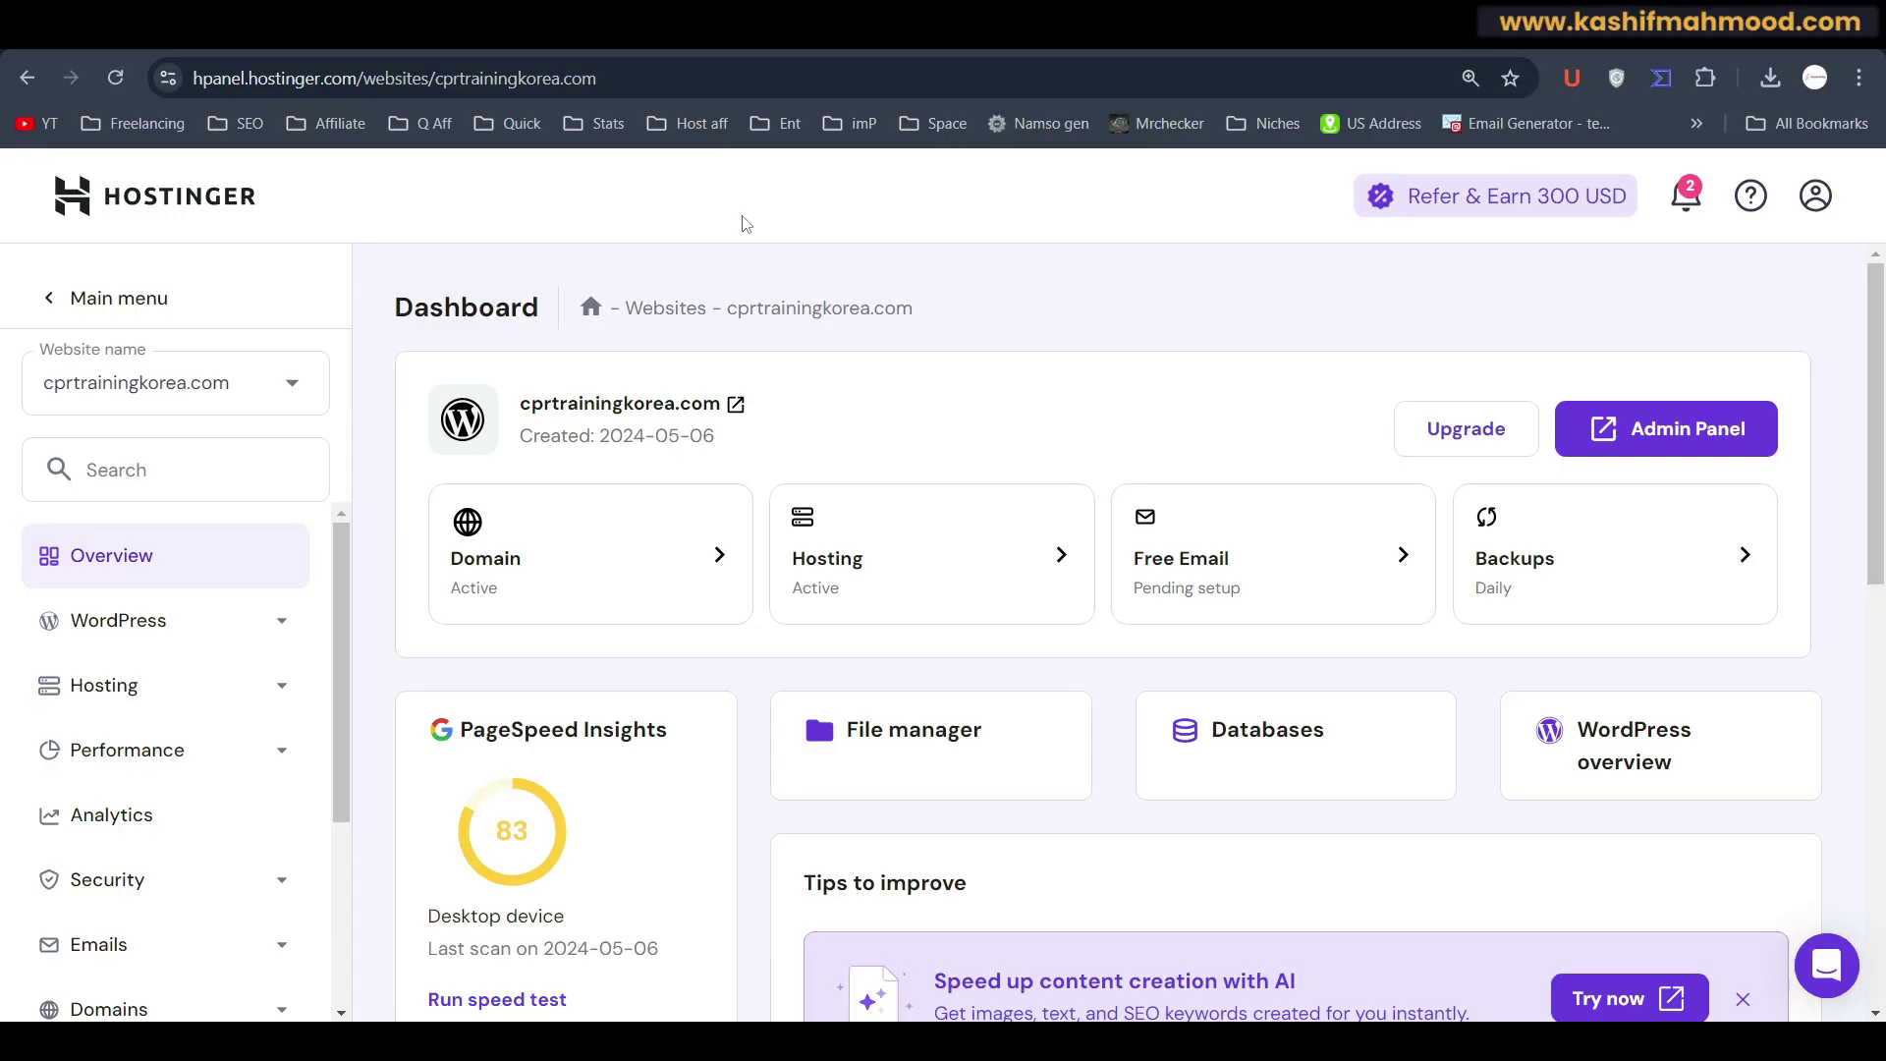
{"action": "left_click", "coordinate": [141, 385]}
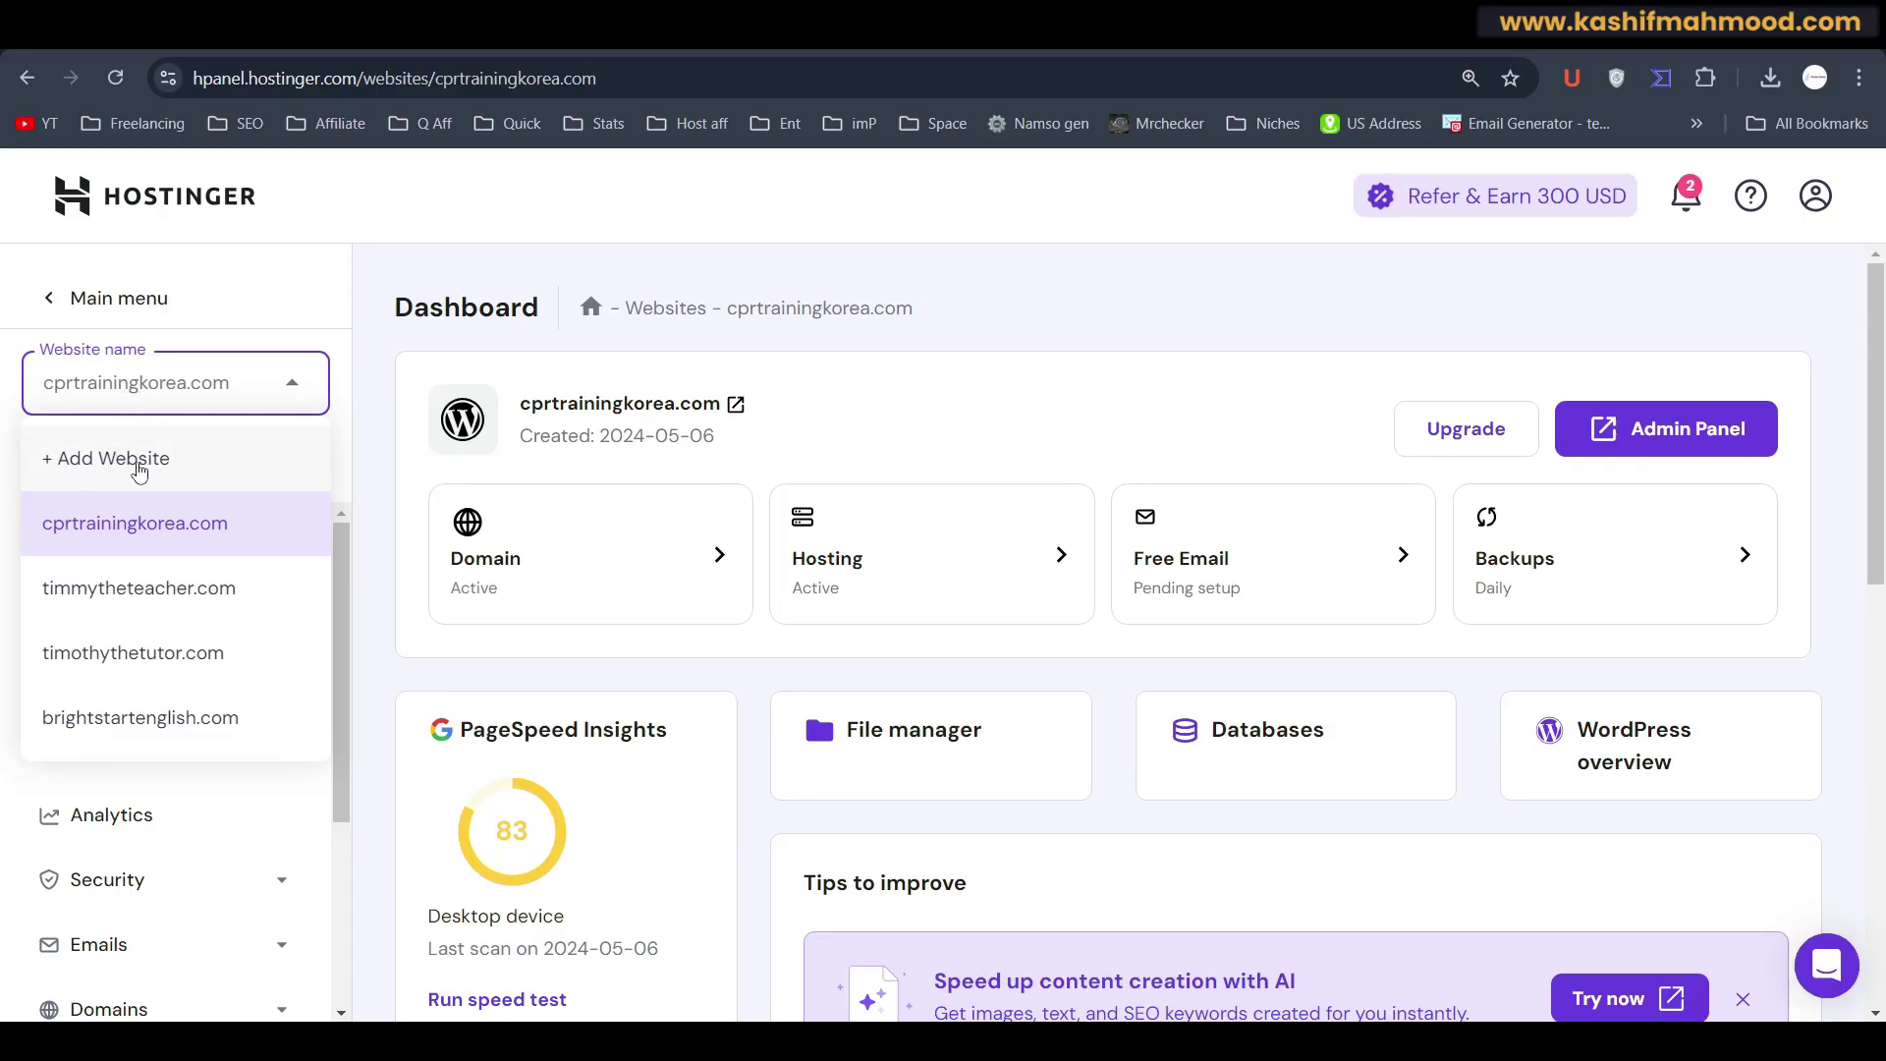
Step: Add a new website as a blank WordPress site, choosing to create it yourself
{"action": "left_click", "coordinate": [140, 470]}
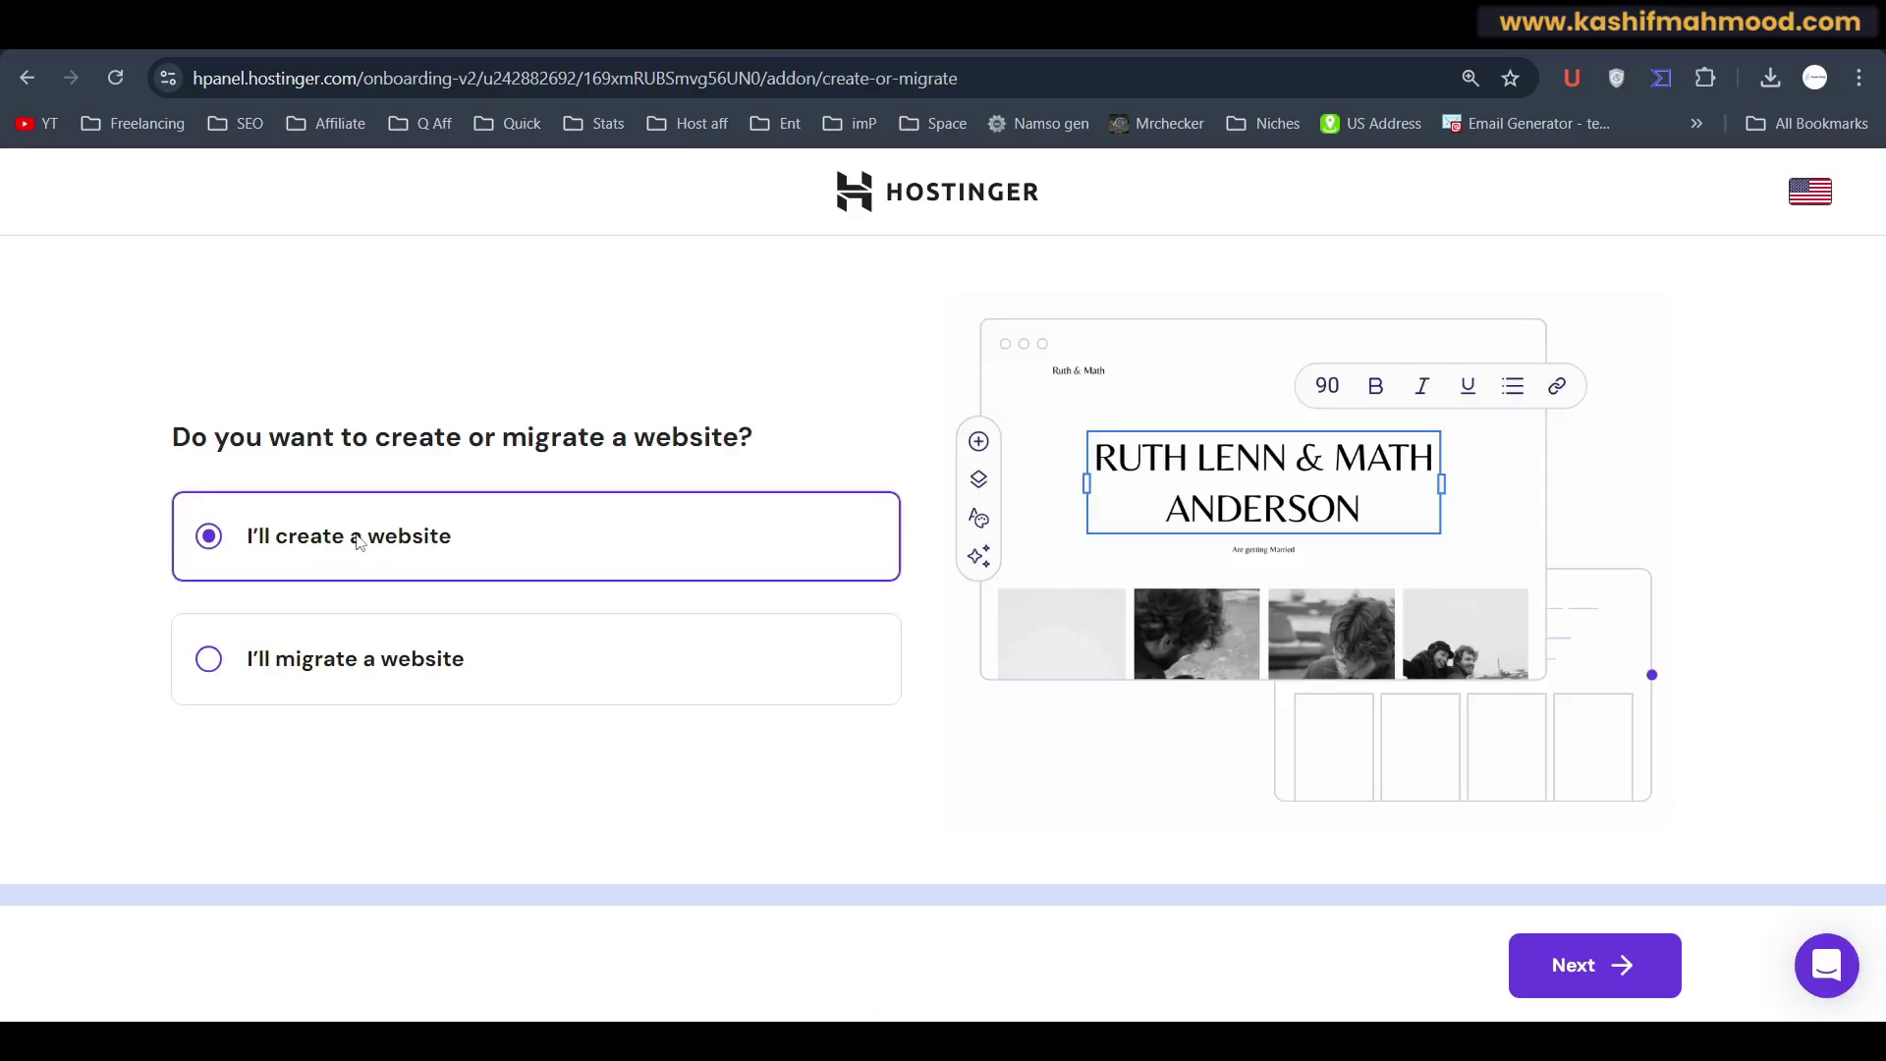
{"action": "left_click", "coordinate": [1605, 969]}
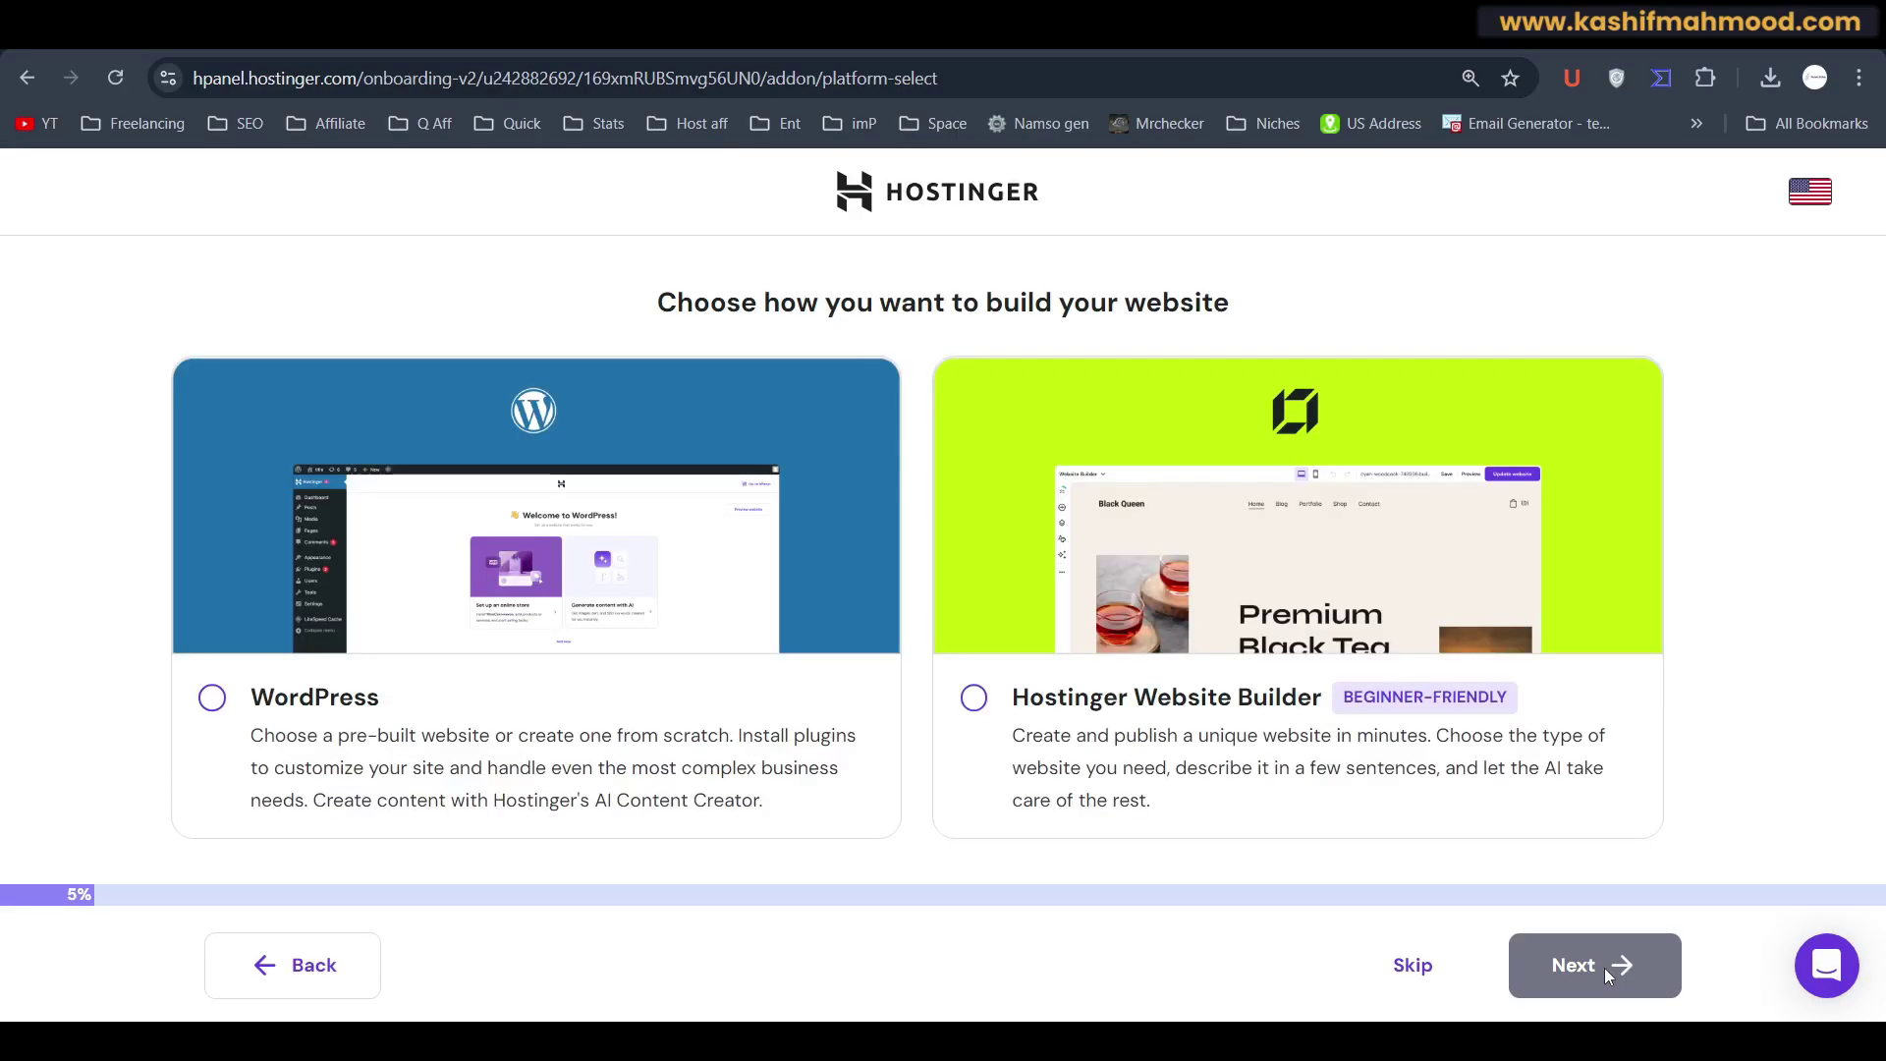
{"action": "left_click", "coordinate": [232, 676]}
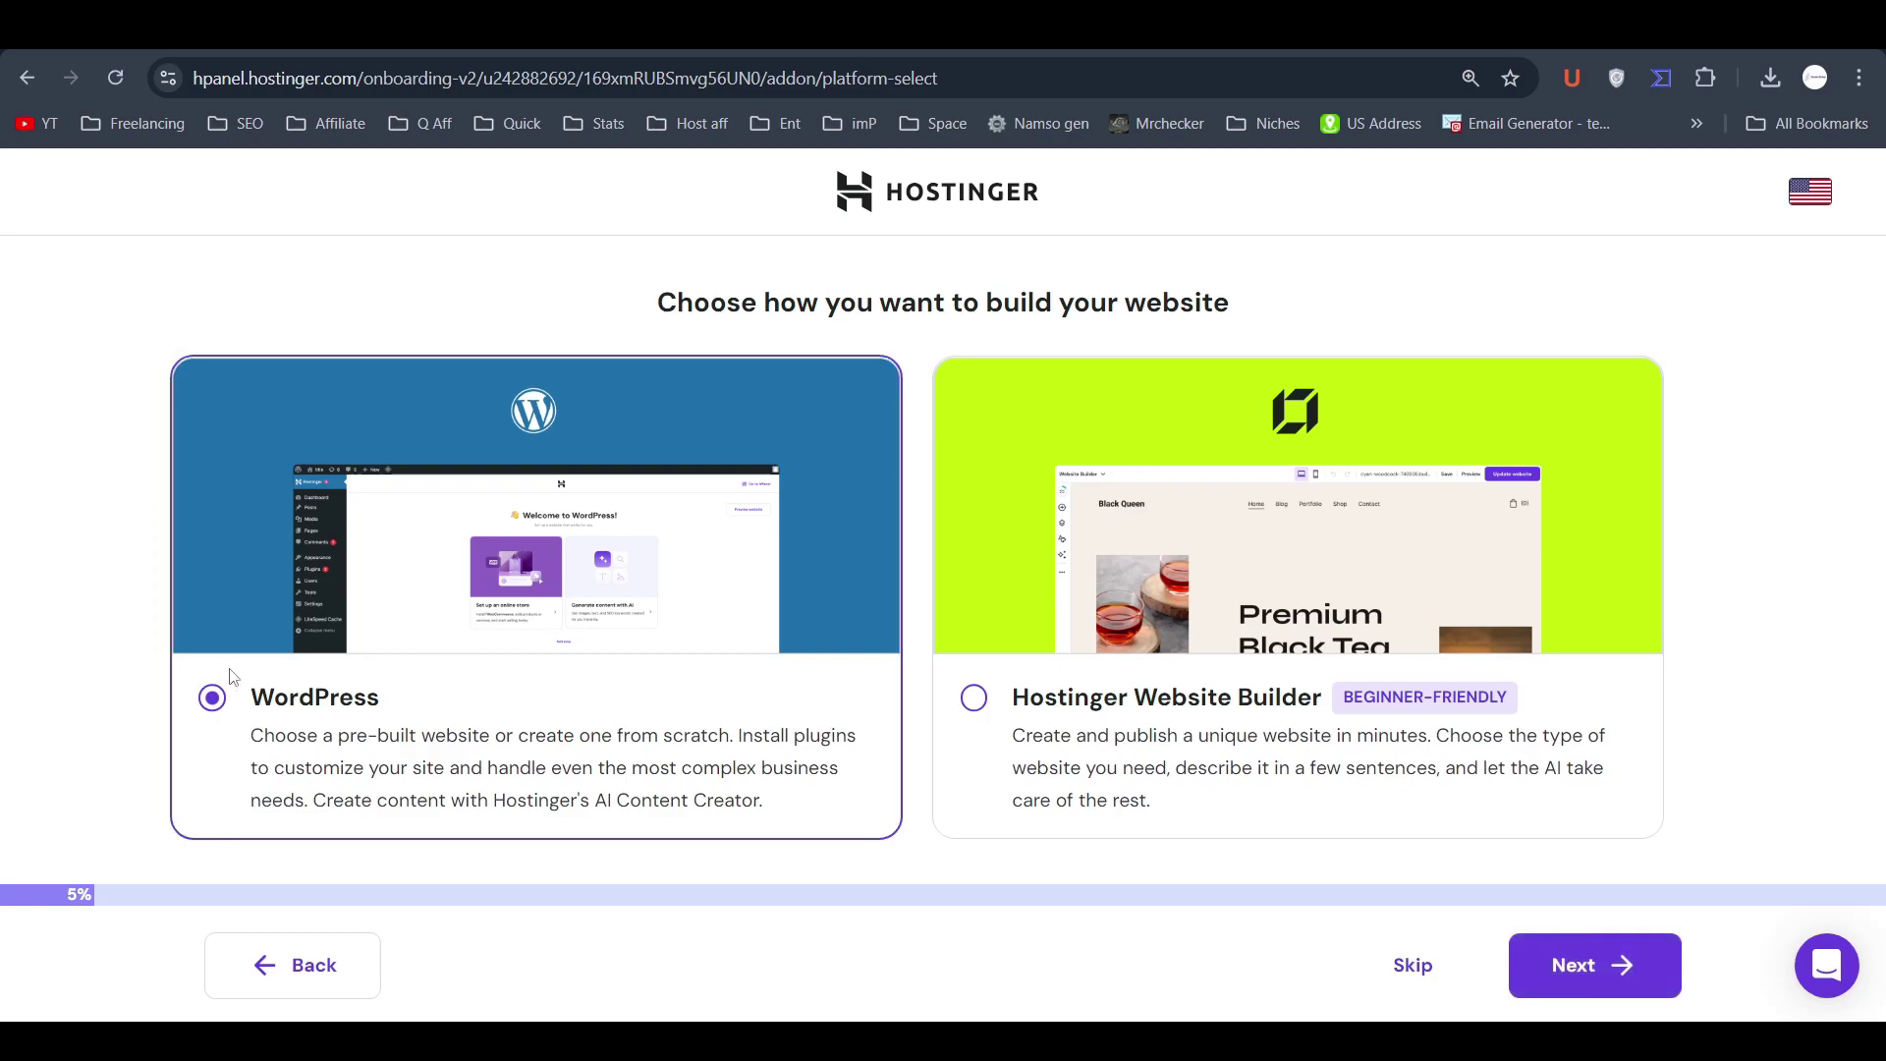
{"action": "left_click", "coordinate": [1572, 967]}
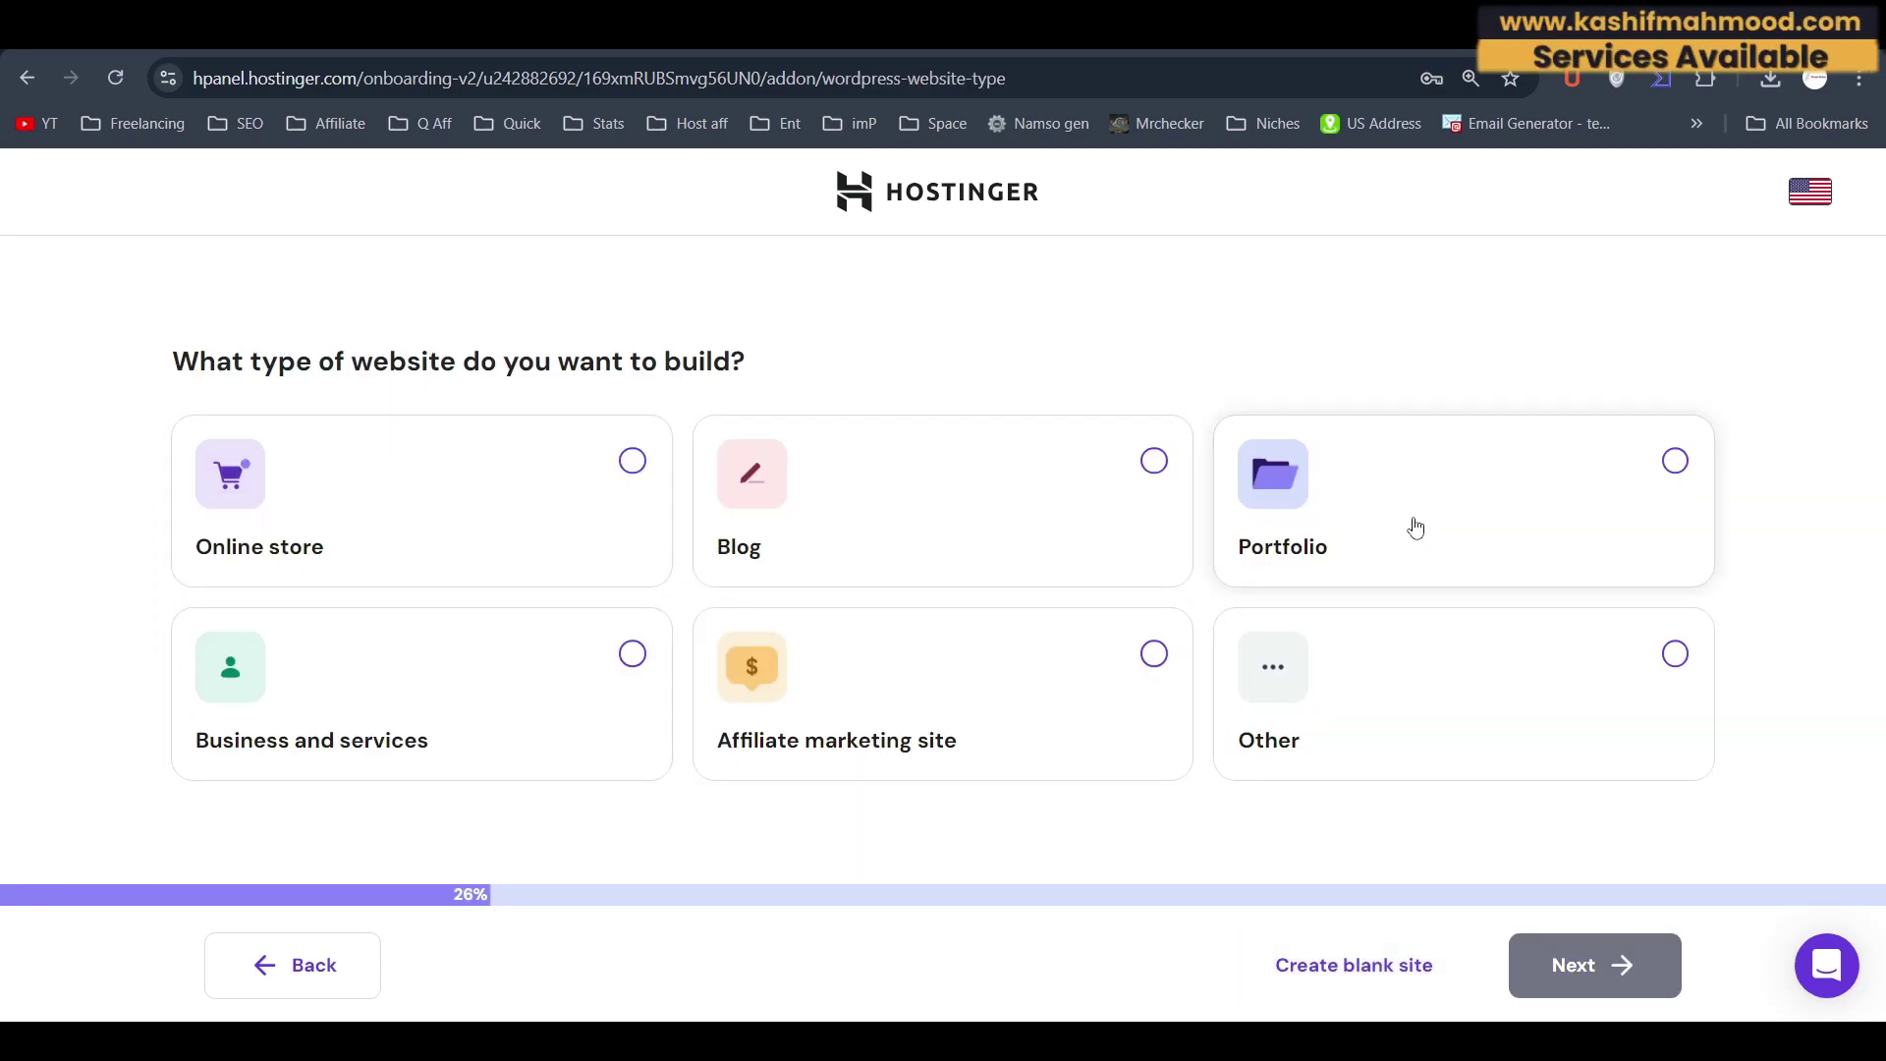
{"action": "left_click", "coordinate": [1360, 972]}
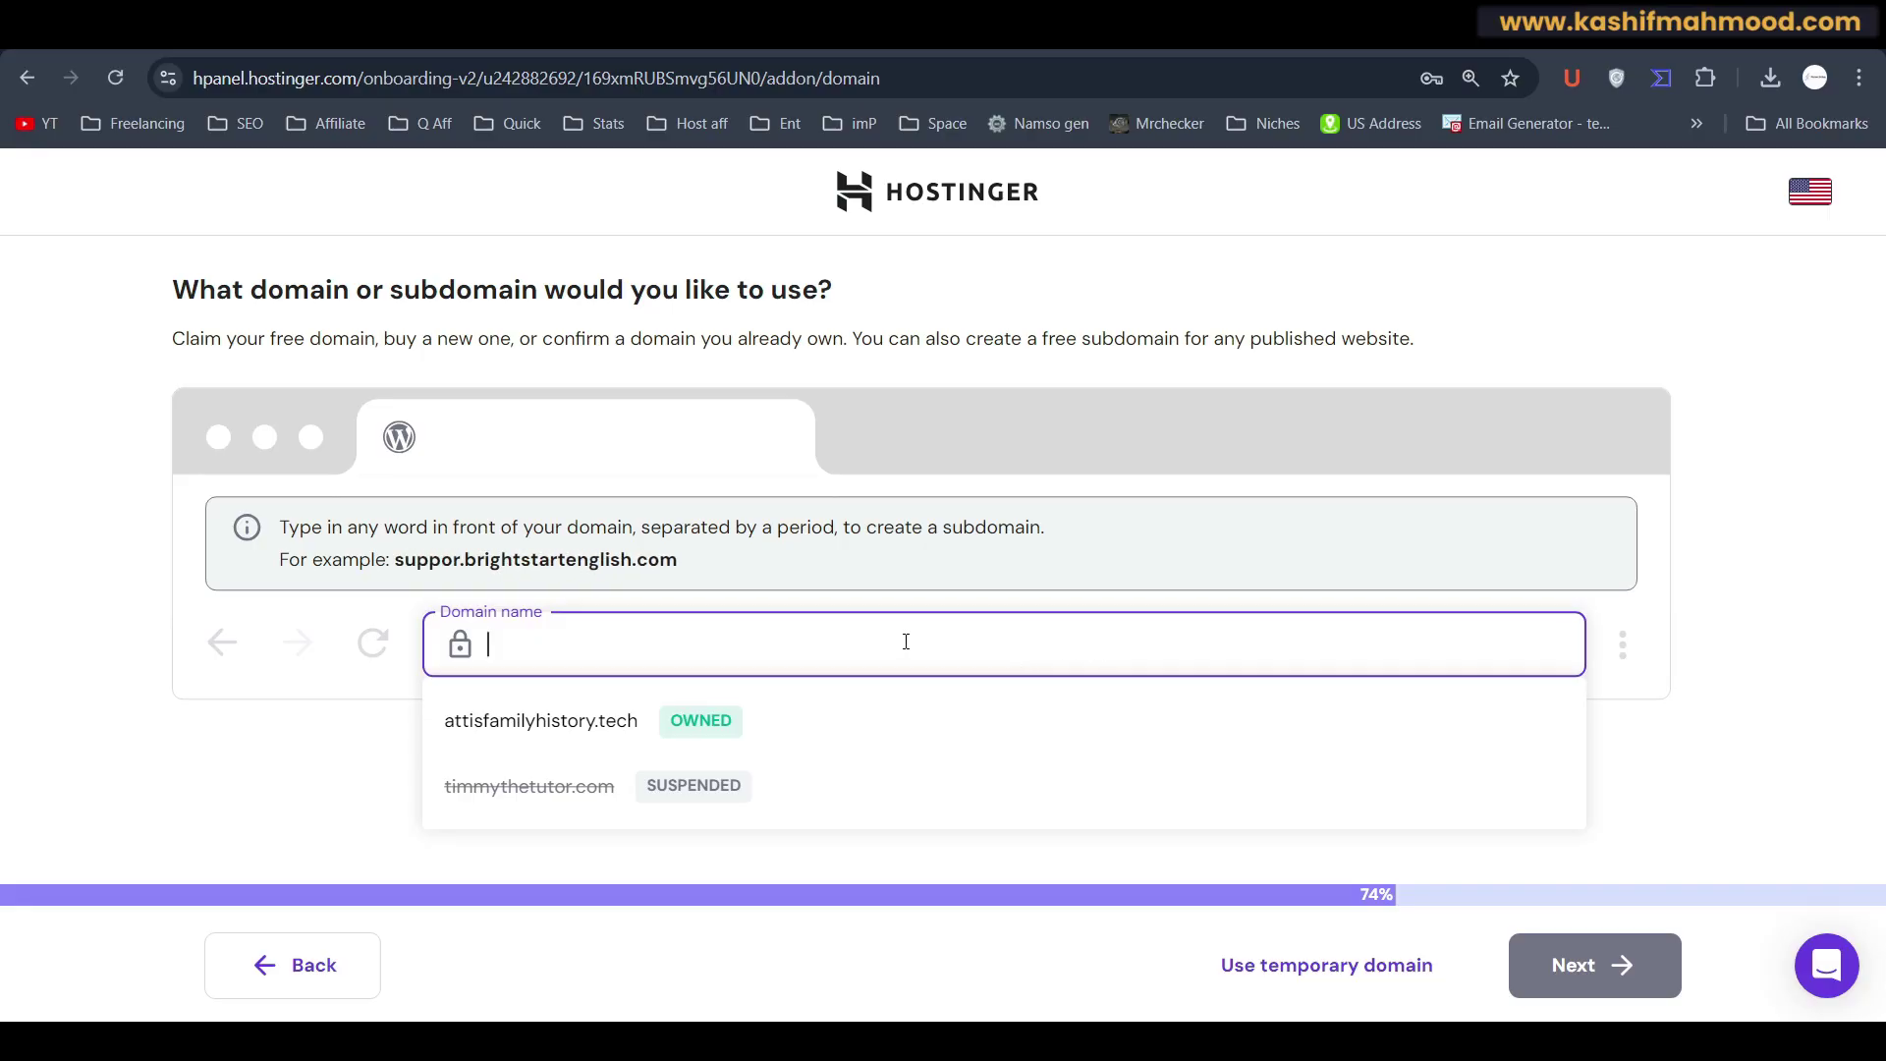
Step: Create the WordPress site on the free subdomain test.brightstartenglish.com
{"action": "type", "text": "test."}
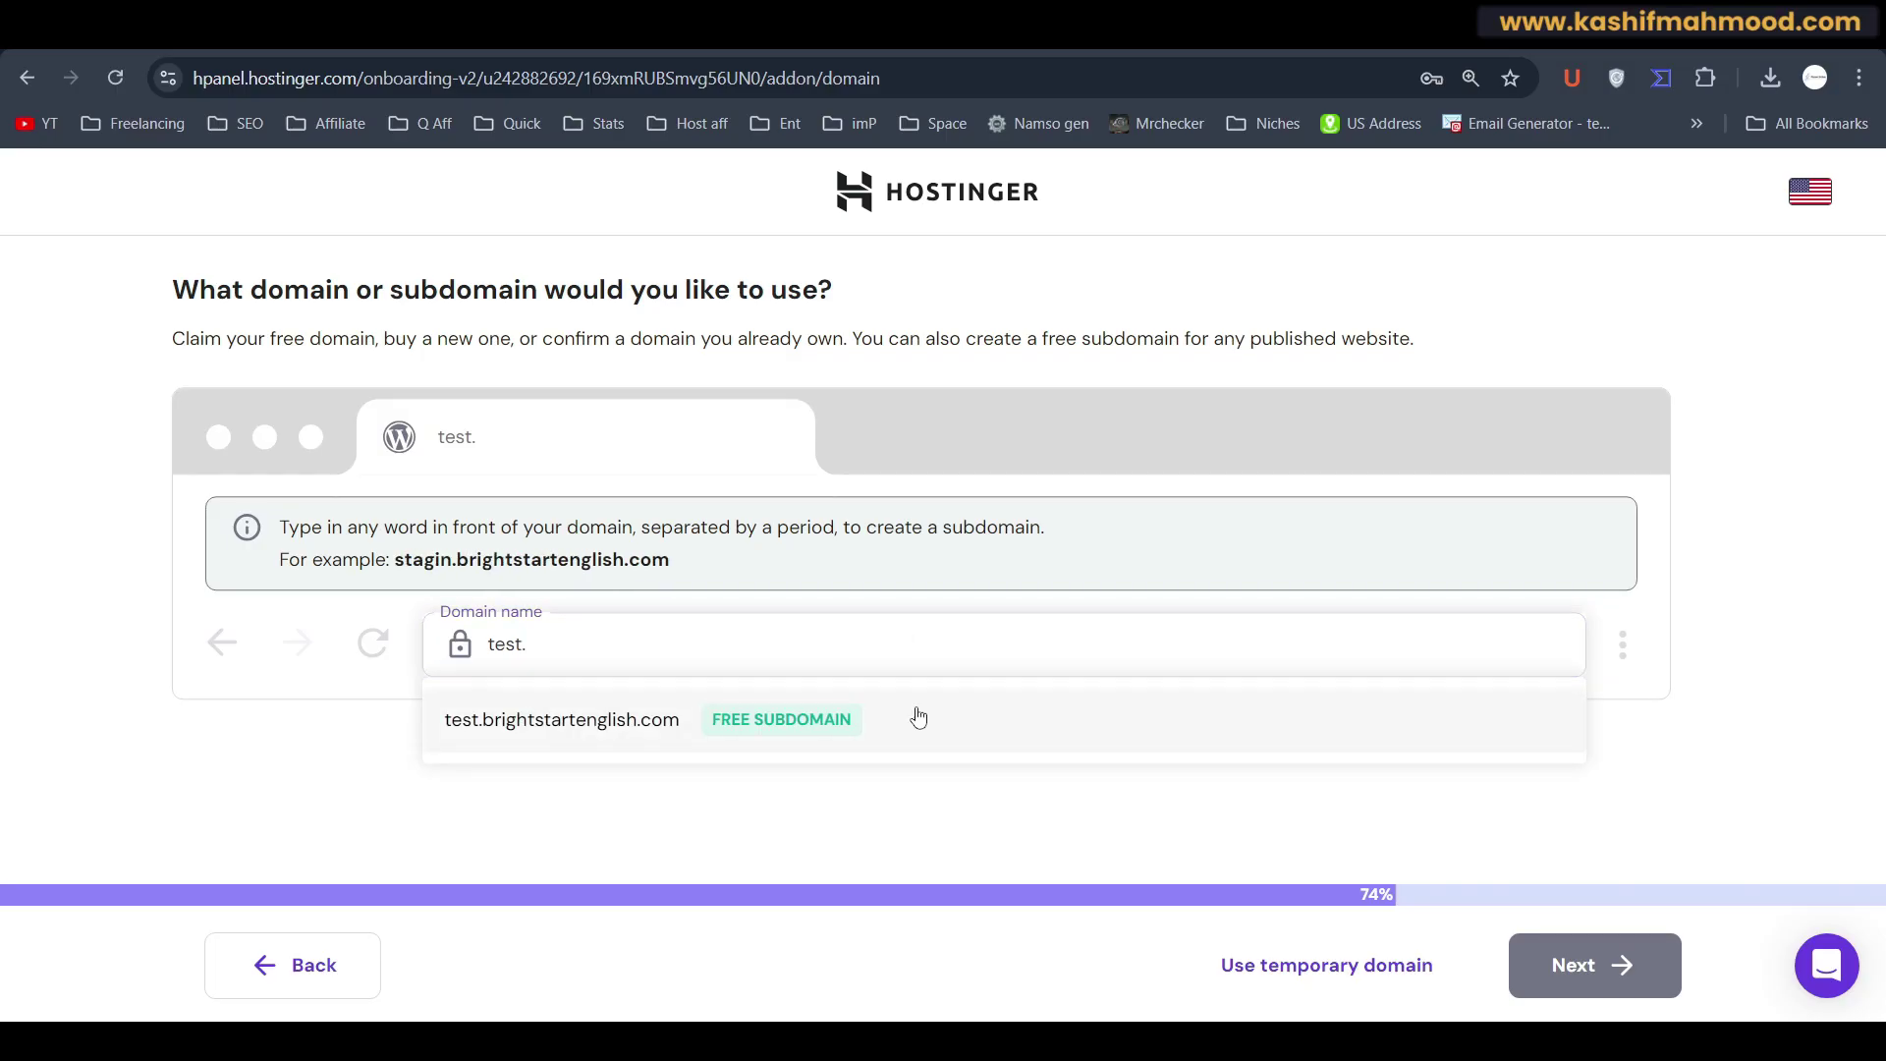
{"action": "left_click", "coordinate": [918, 718]}
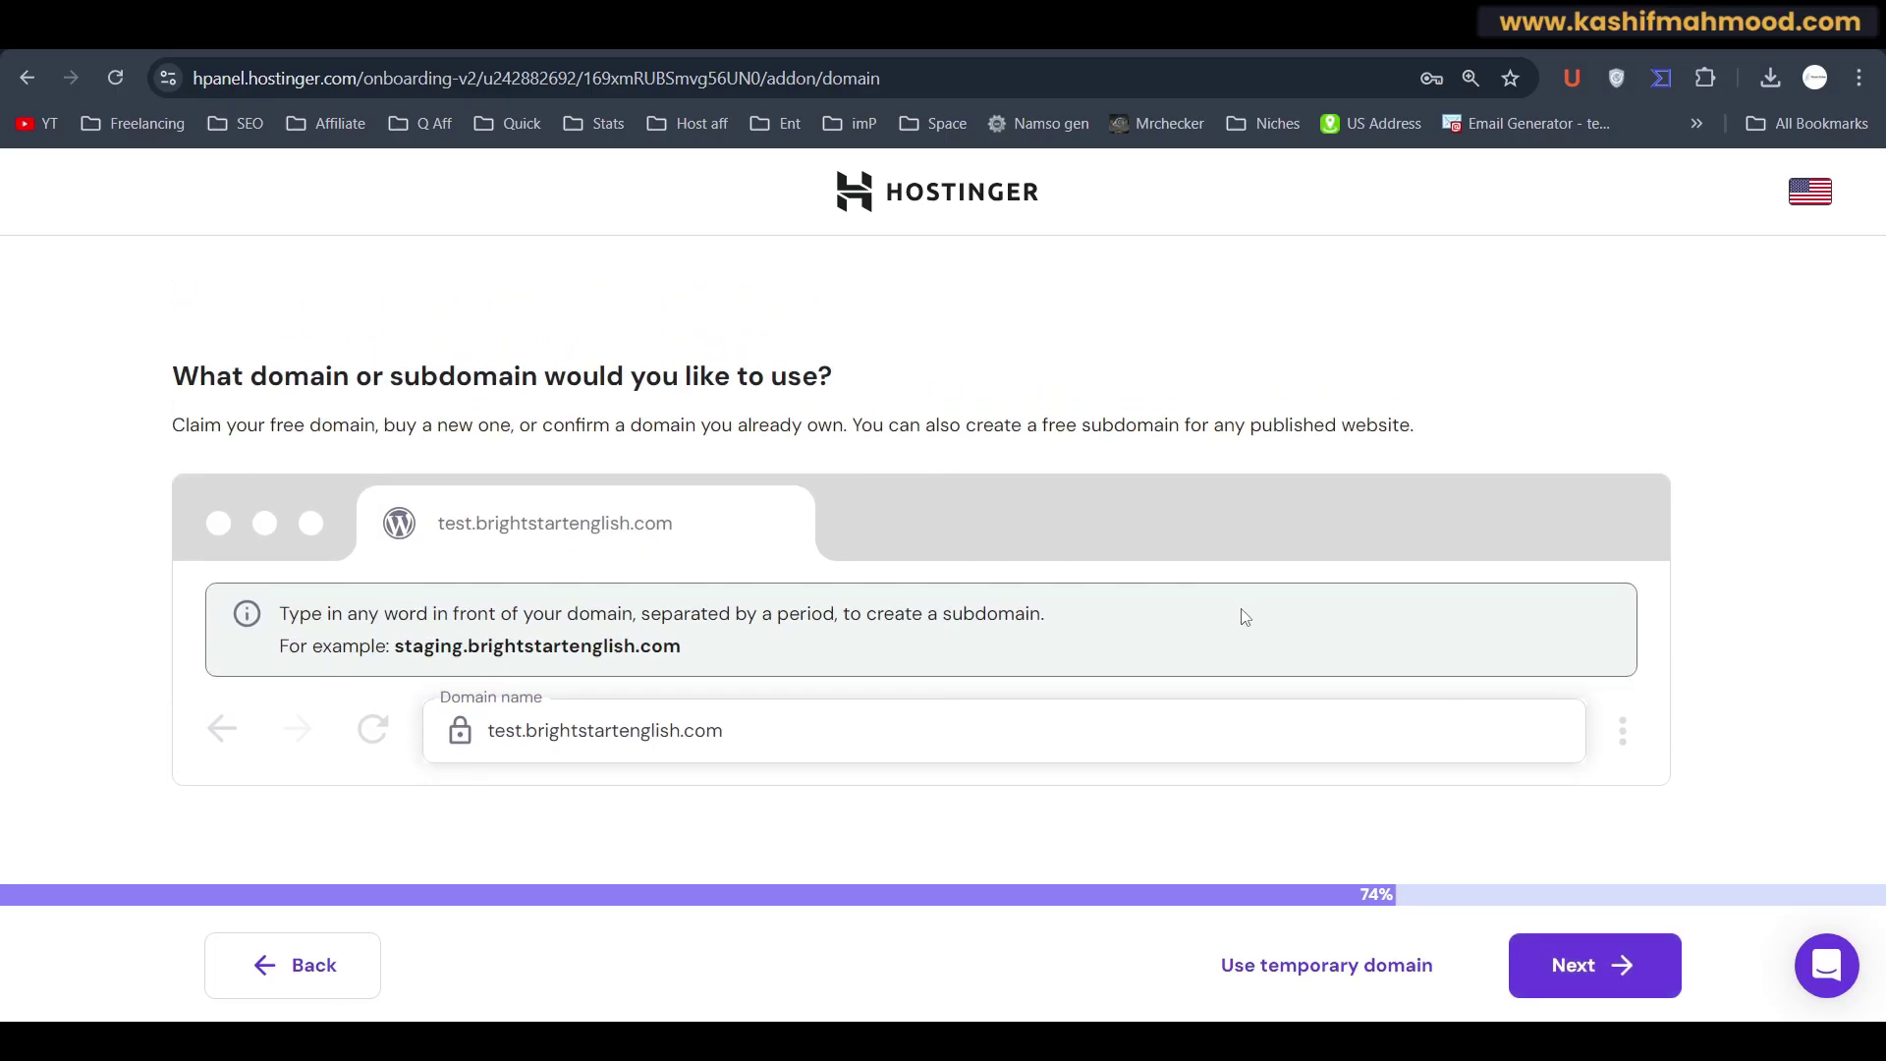
{"action": "left_click", "coordinate": [1580, 959]}
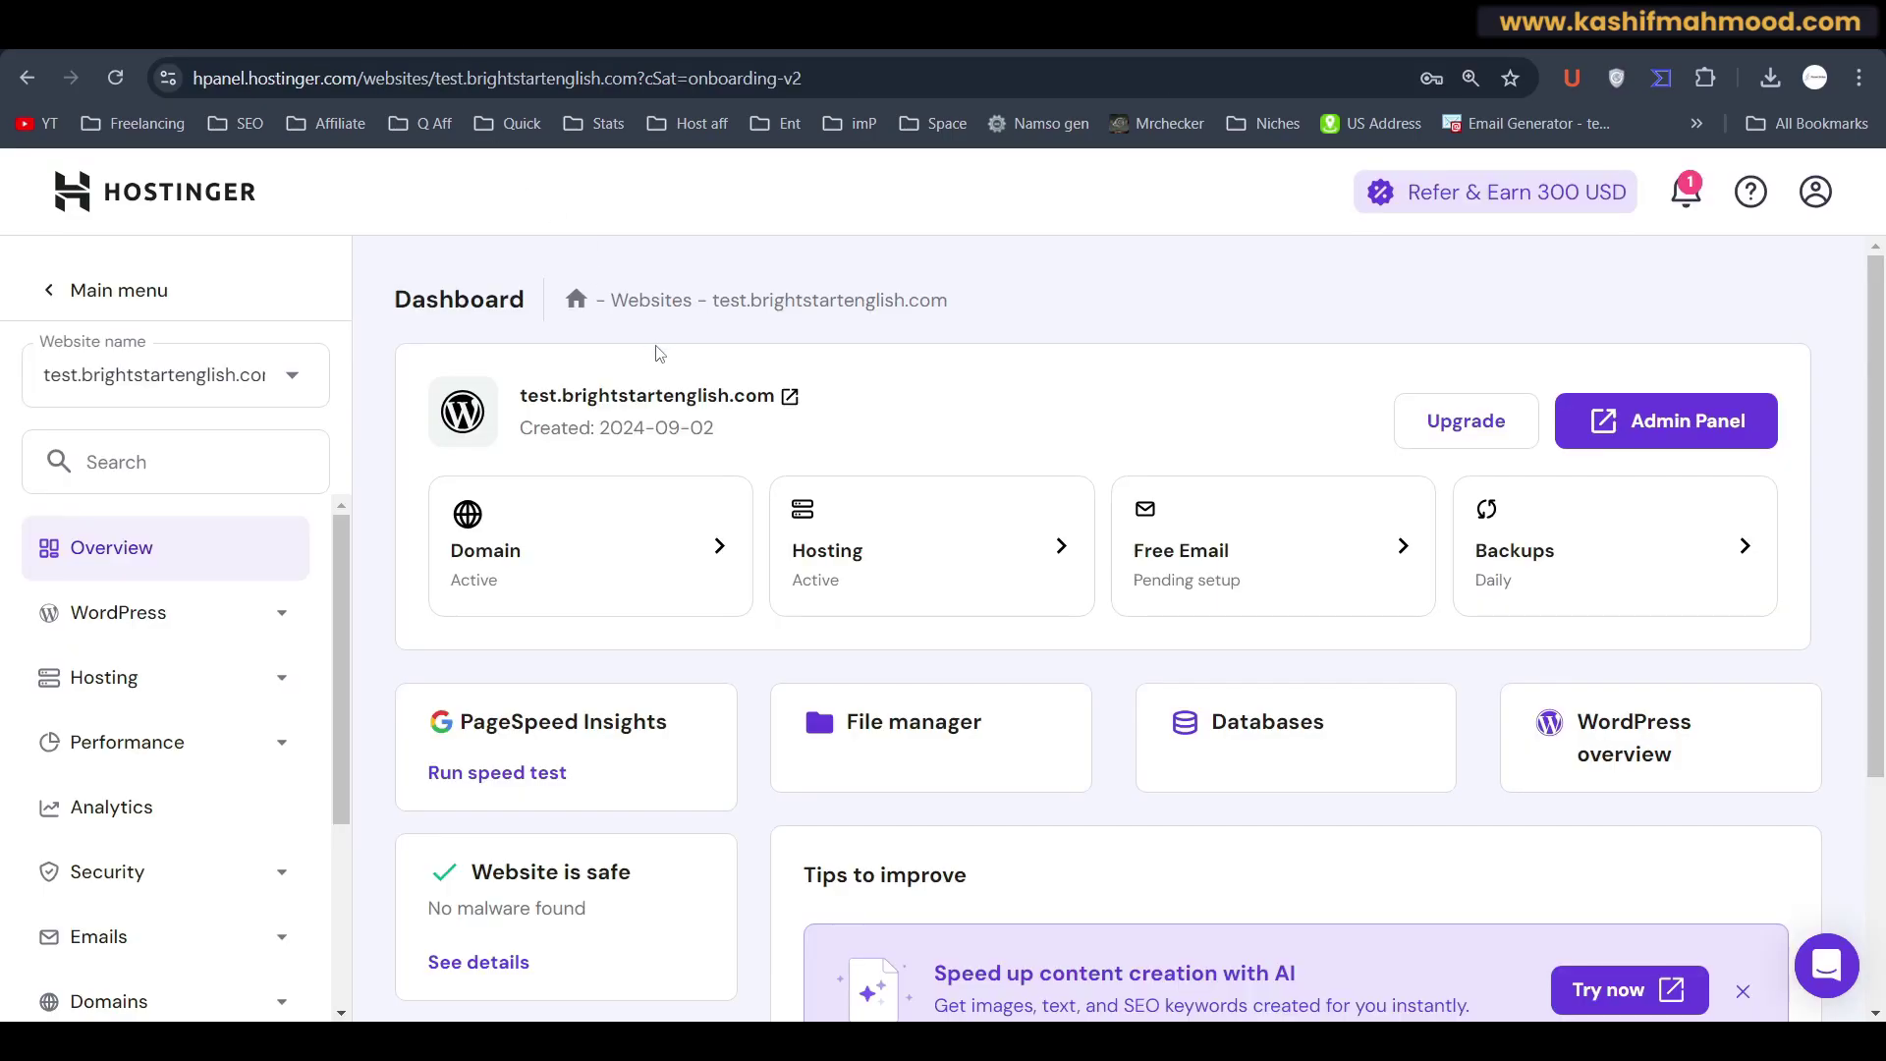
Step: Switch the dashboard to brightstartenglish.com and go to Website > Copy Website
{"action": "left_click", "coordinate": [213, 395]}
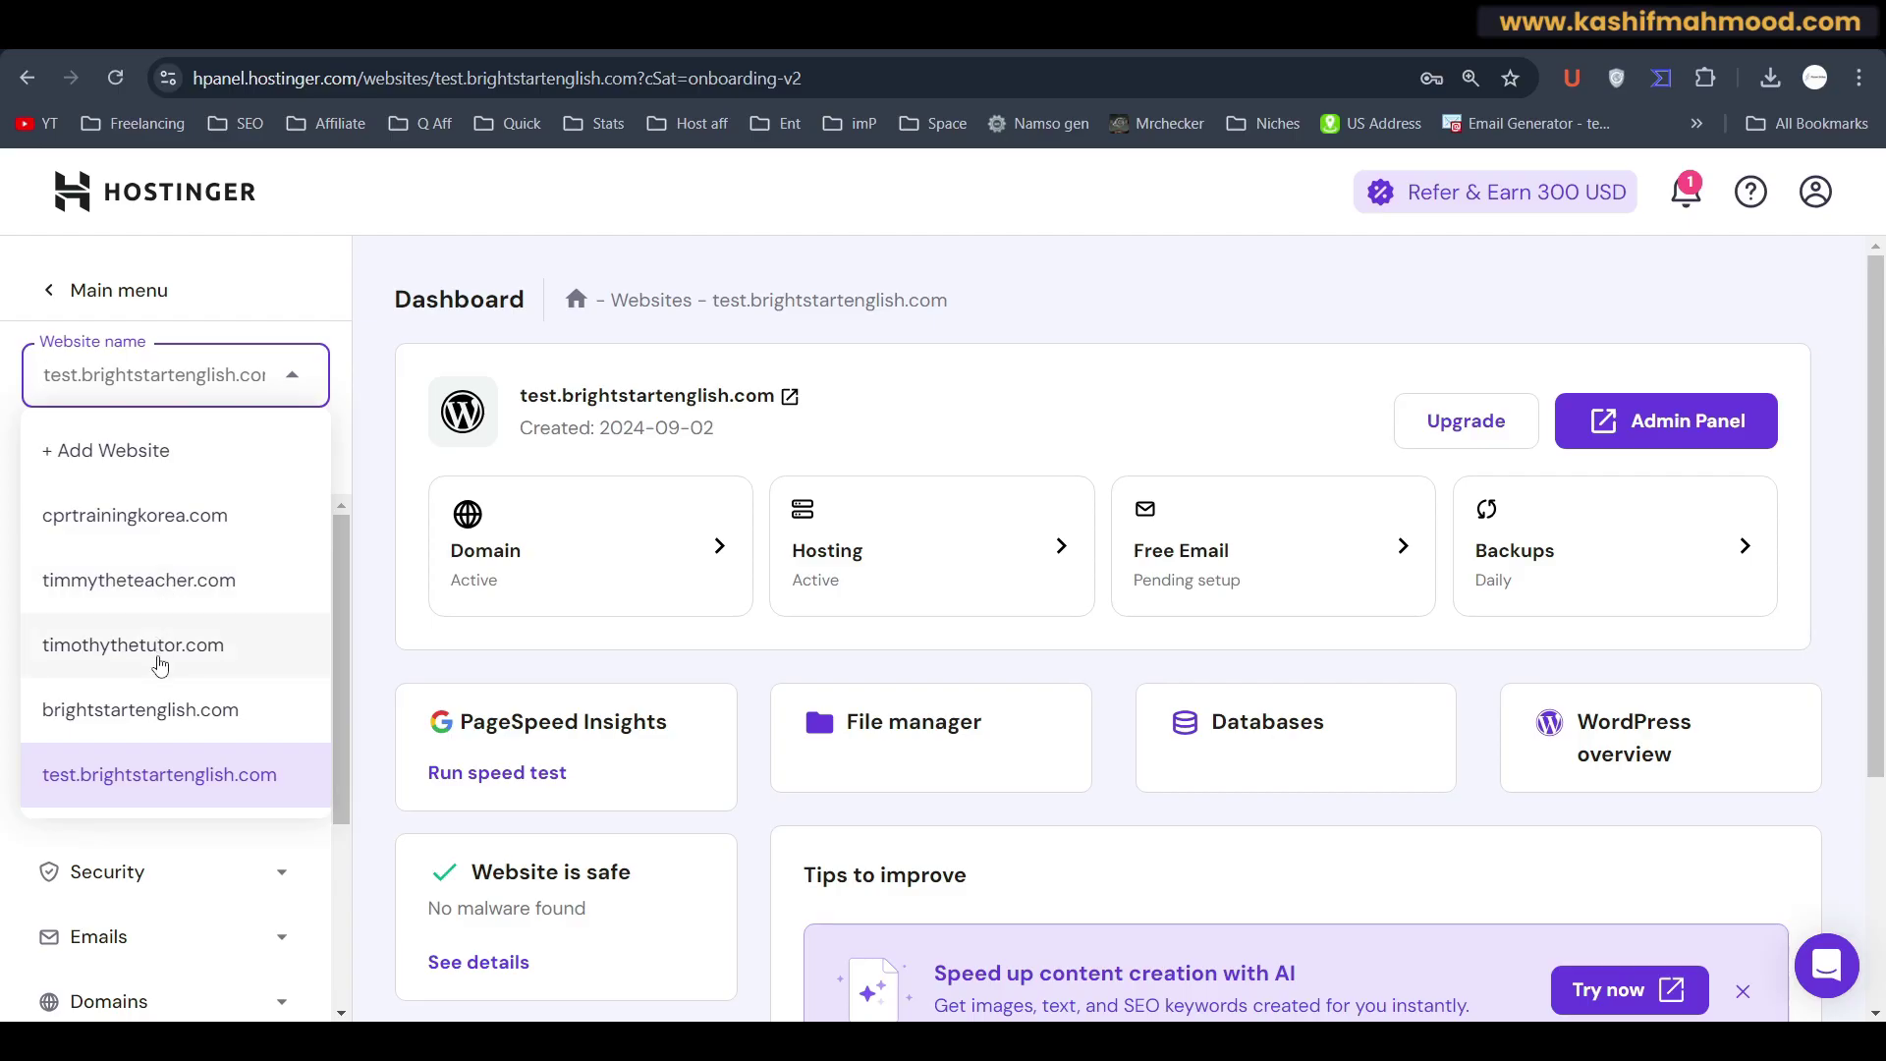
{"action": "left_click", "coordinate": [157, 710]}
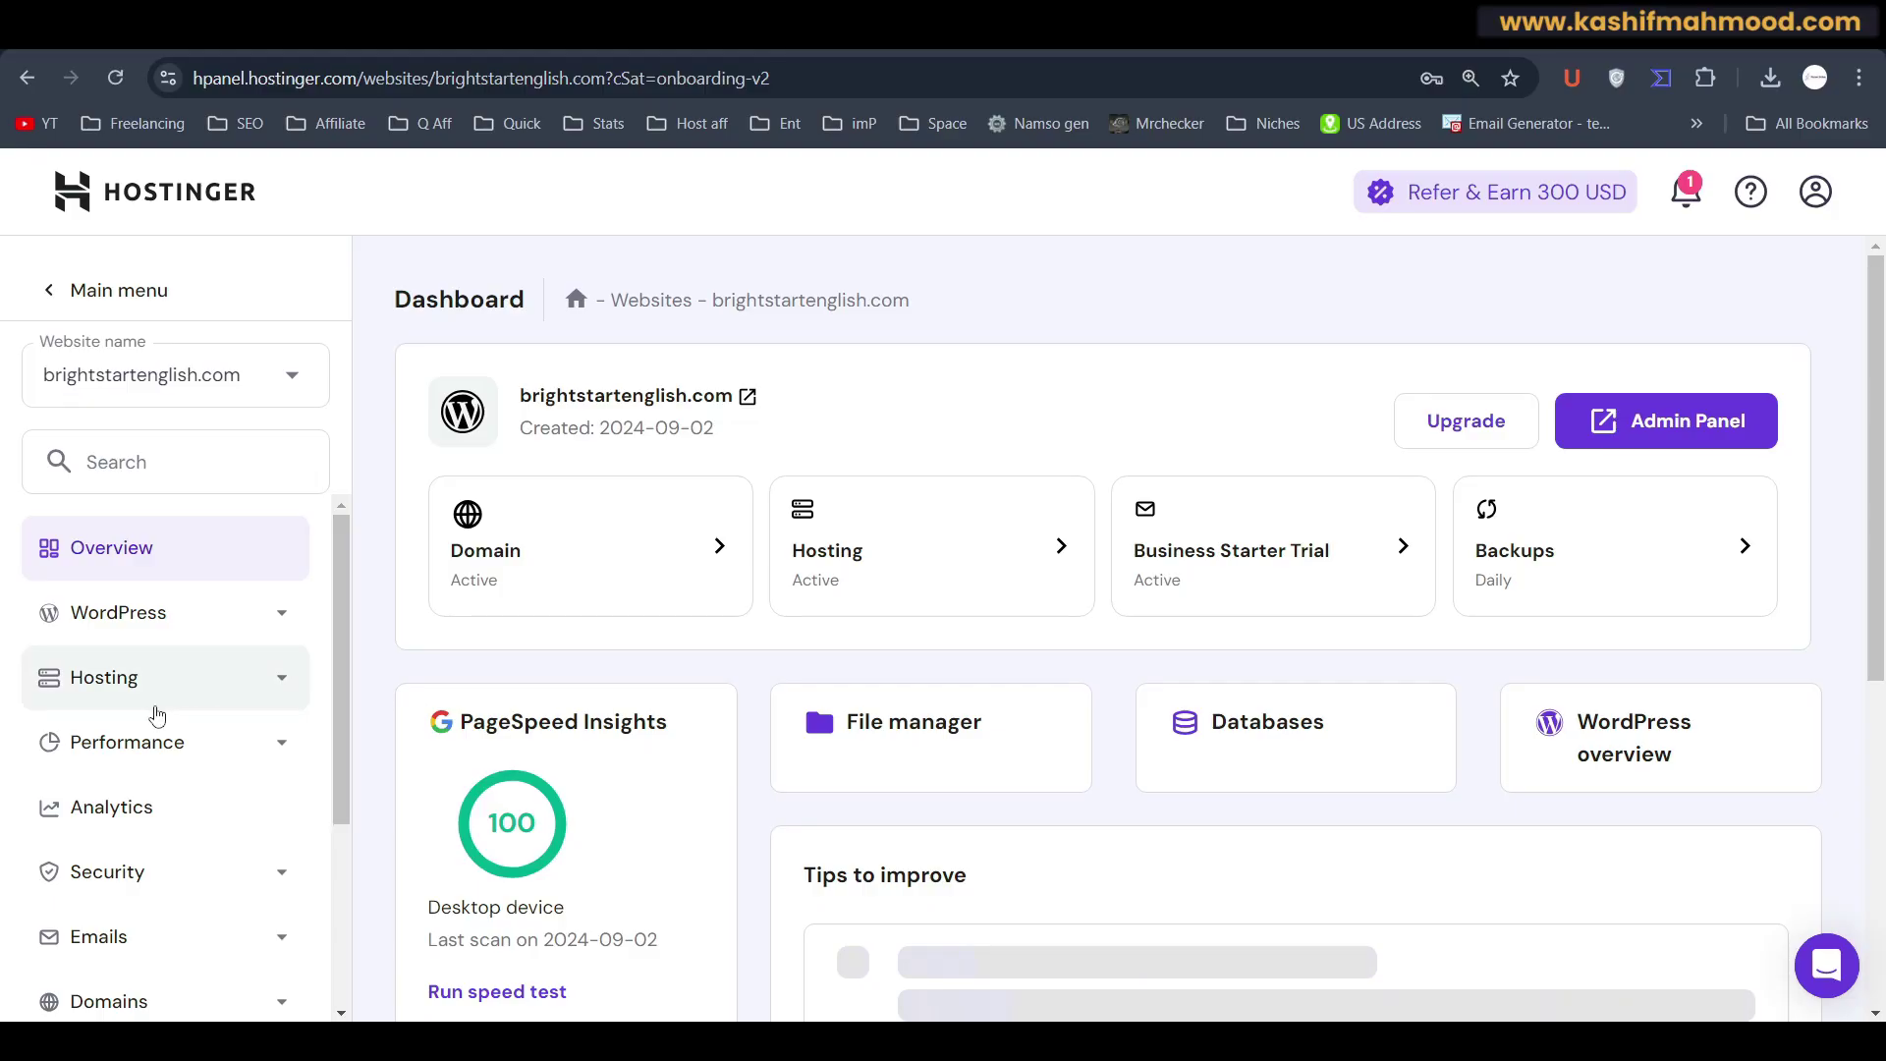
{"action": "scroll", "coordinate": [148, 715], "scroll_direction": "down", "scroll_amount": 3}
{"action": "left_click", "coordinate": [123, 756]}
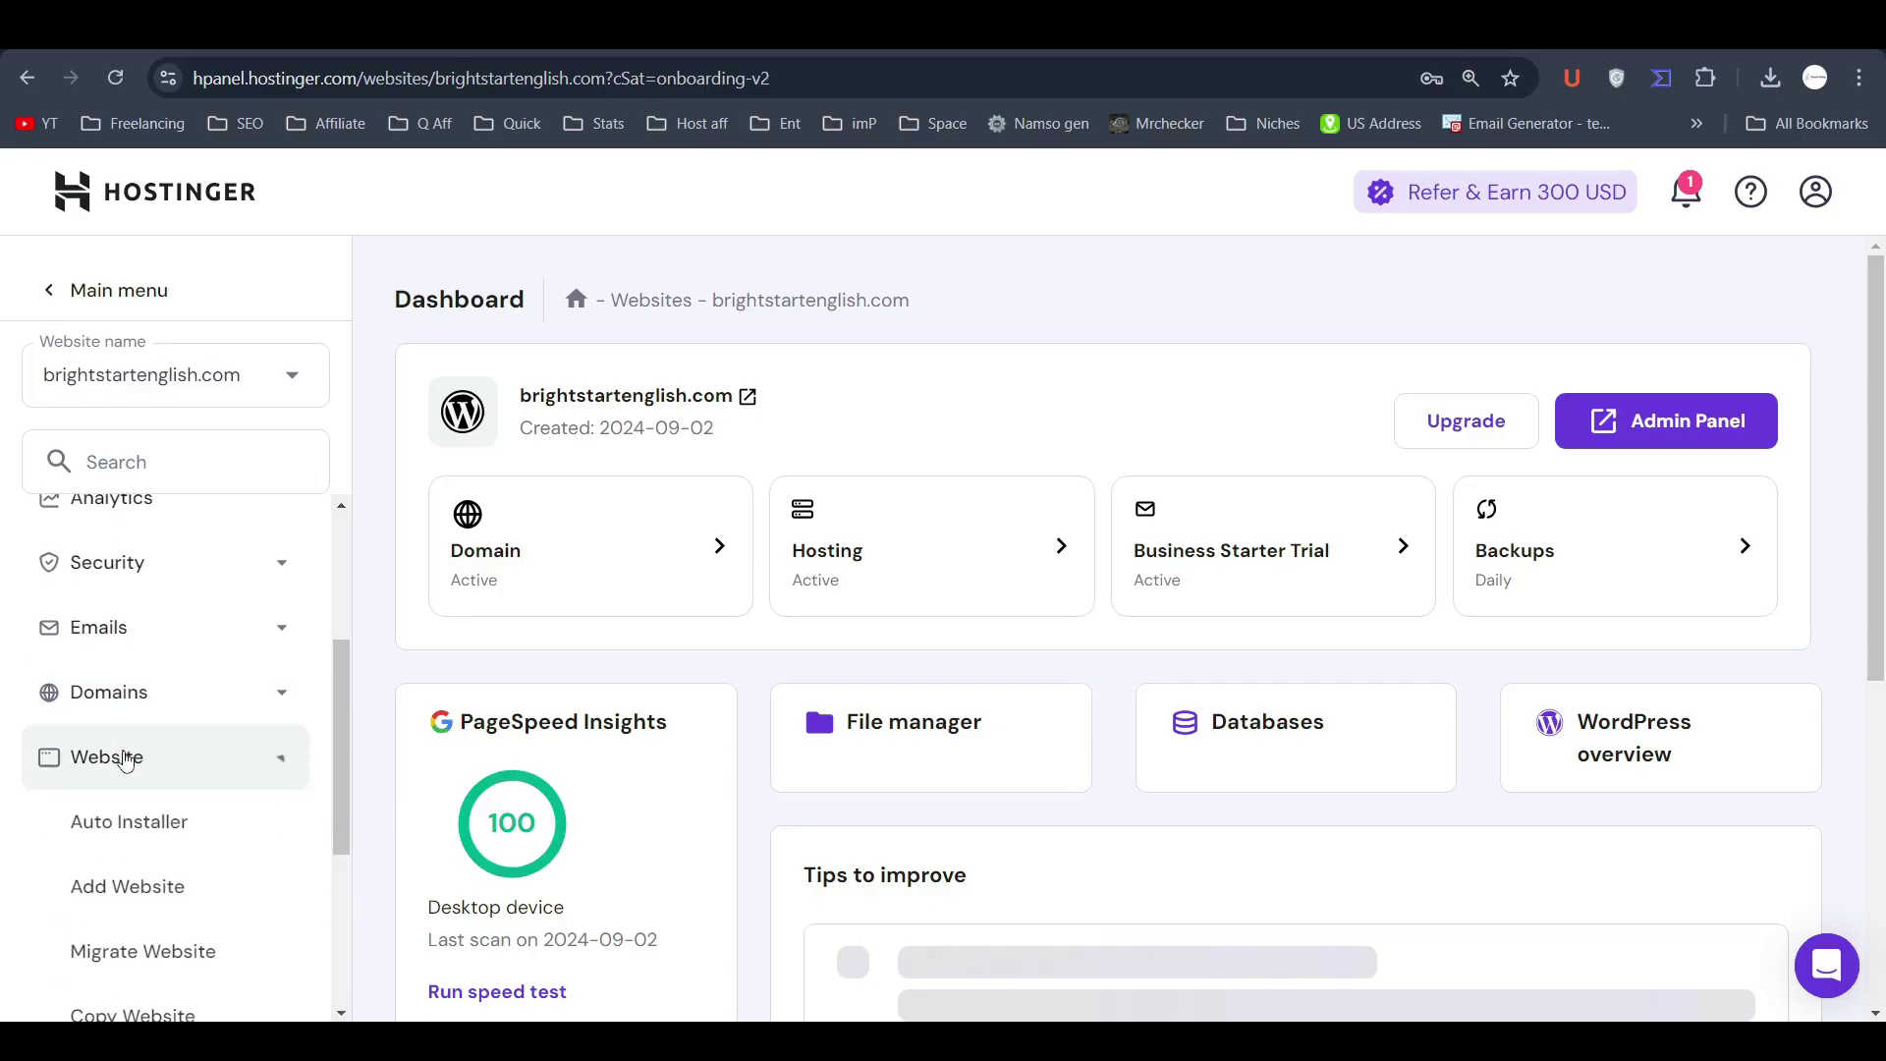
{"action": "scroll", "coordinate": [126, 759], "scroll_direction": "down", "scroll_amount": 3}
{"action": "left_click", "coordinate": [130, 734]}
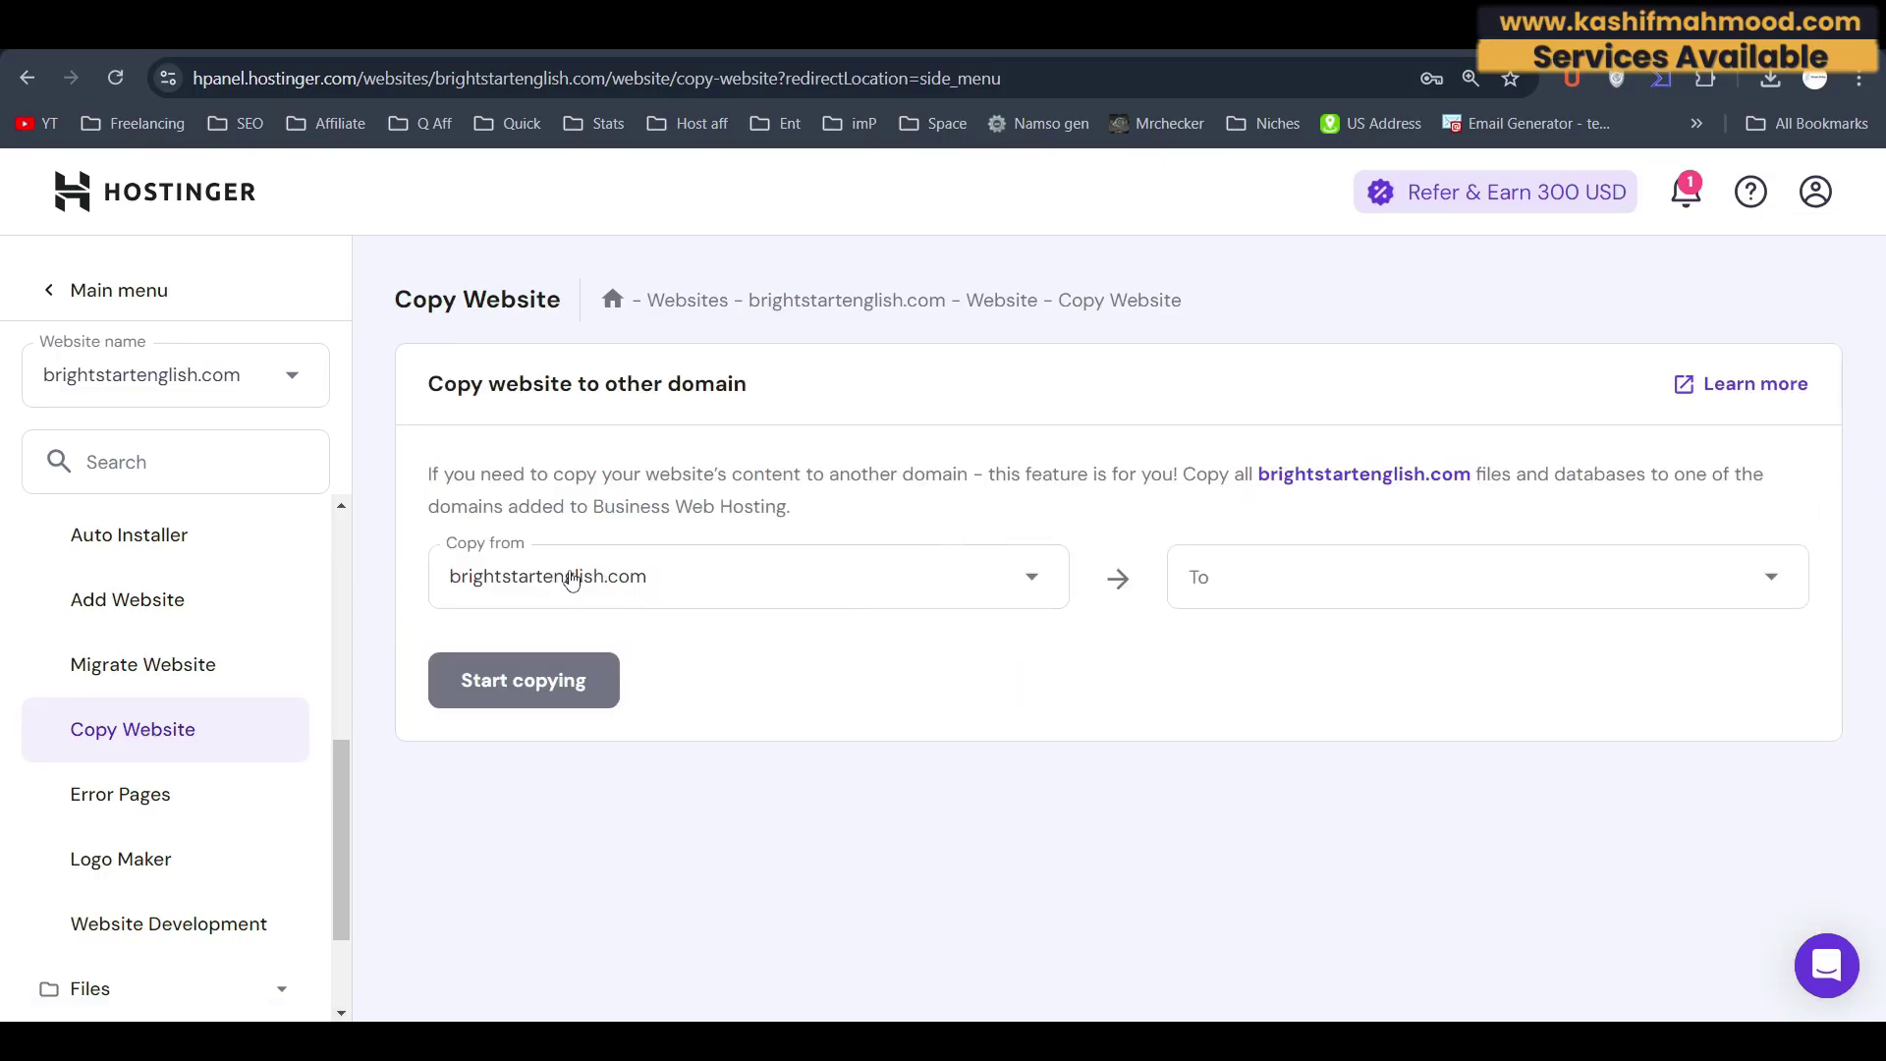
Step: Set test.brightstartenglish.com as the copy destination
{"action": "double_click", "coordinate": [615, 584]}
{"action": "left_click", "coordinate": [1371, 668]}
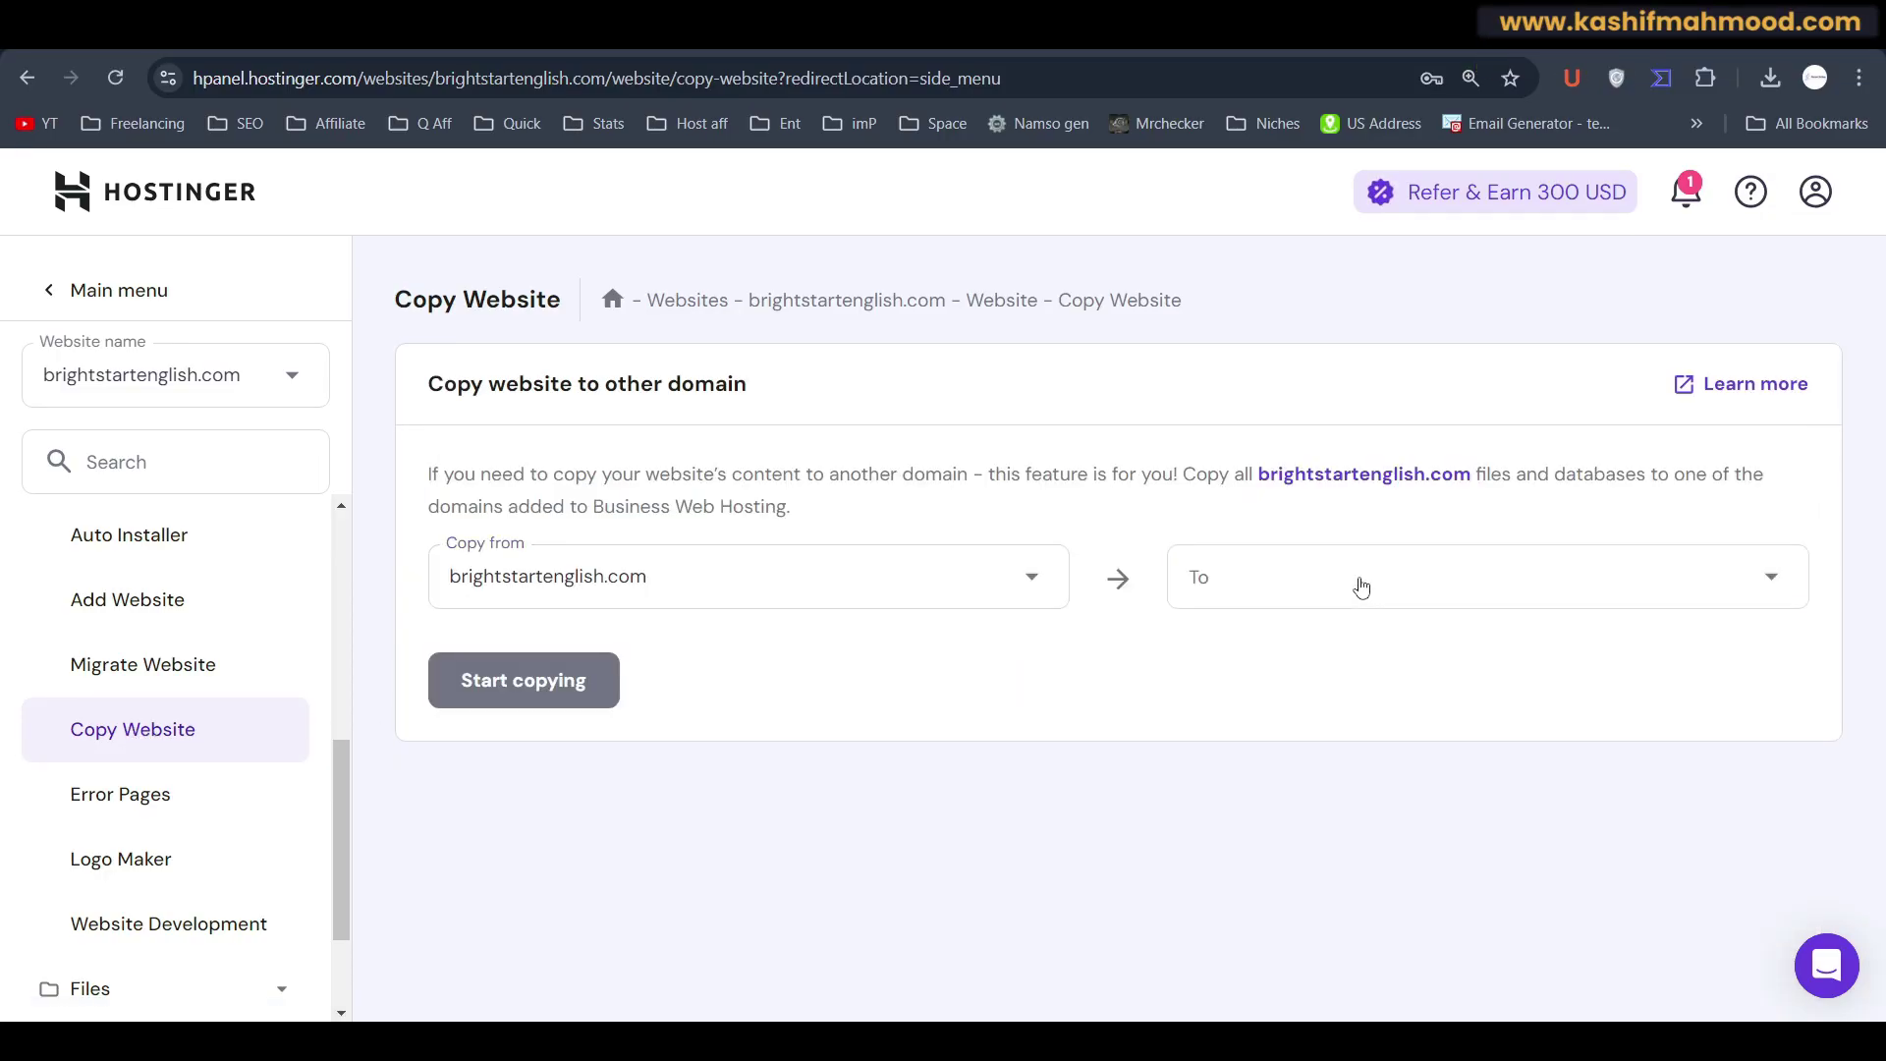
{"action": "left_click", "coordinate": [1360, 587]}
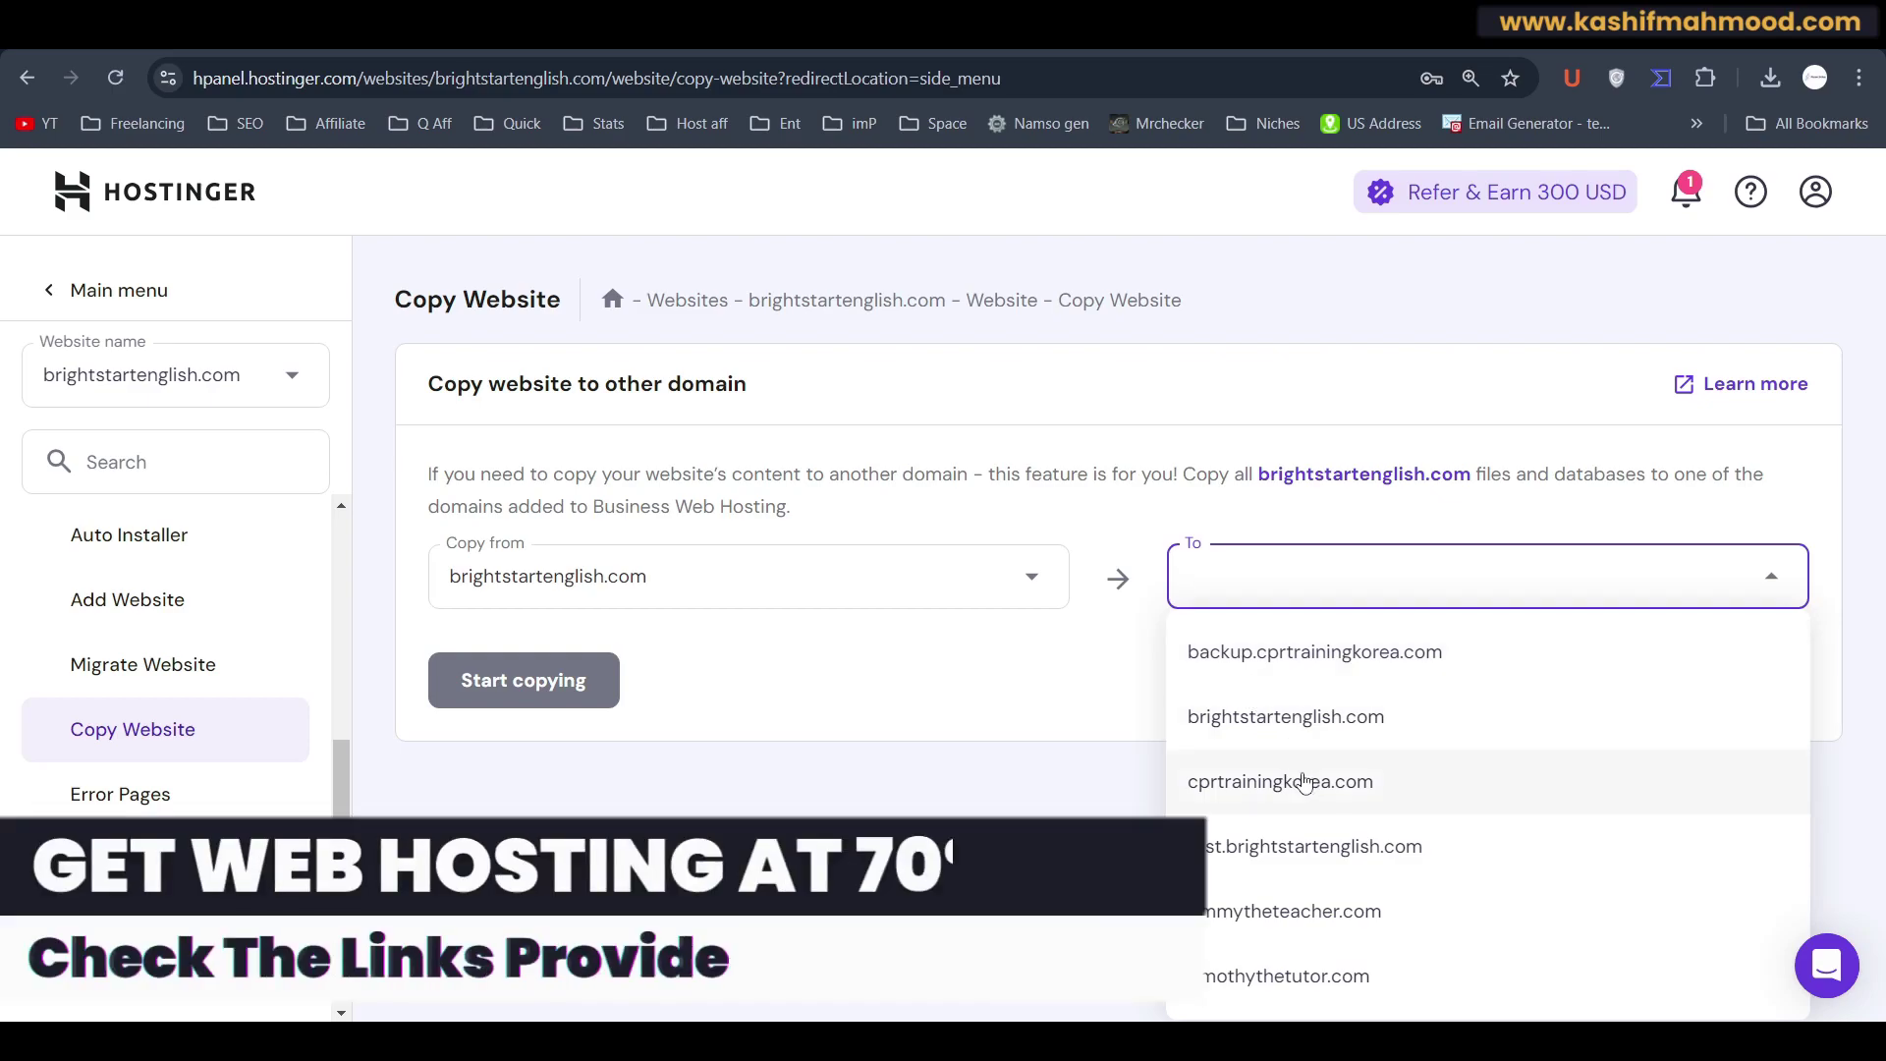
{"action": "left_click", "coordinate": [1301, 879]}
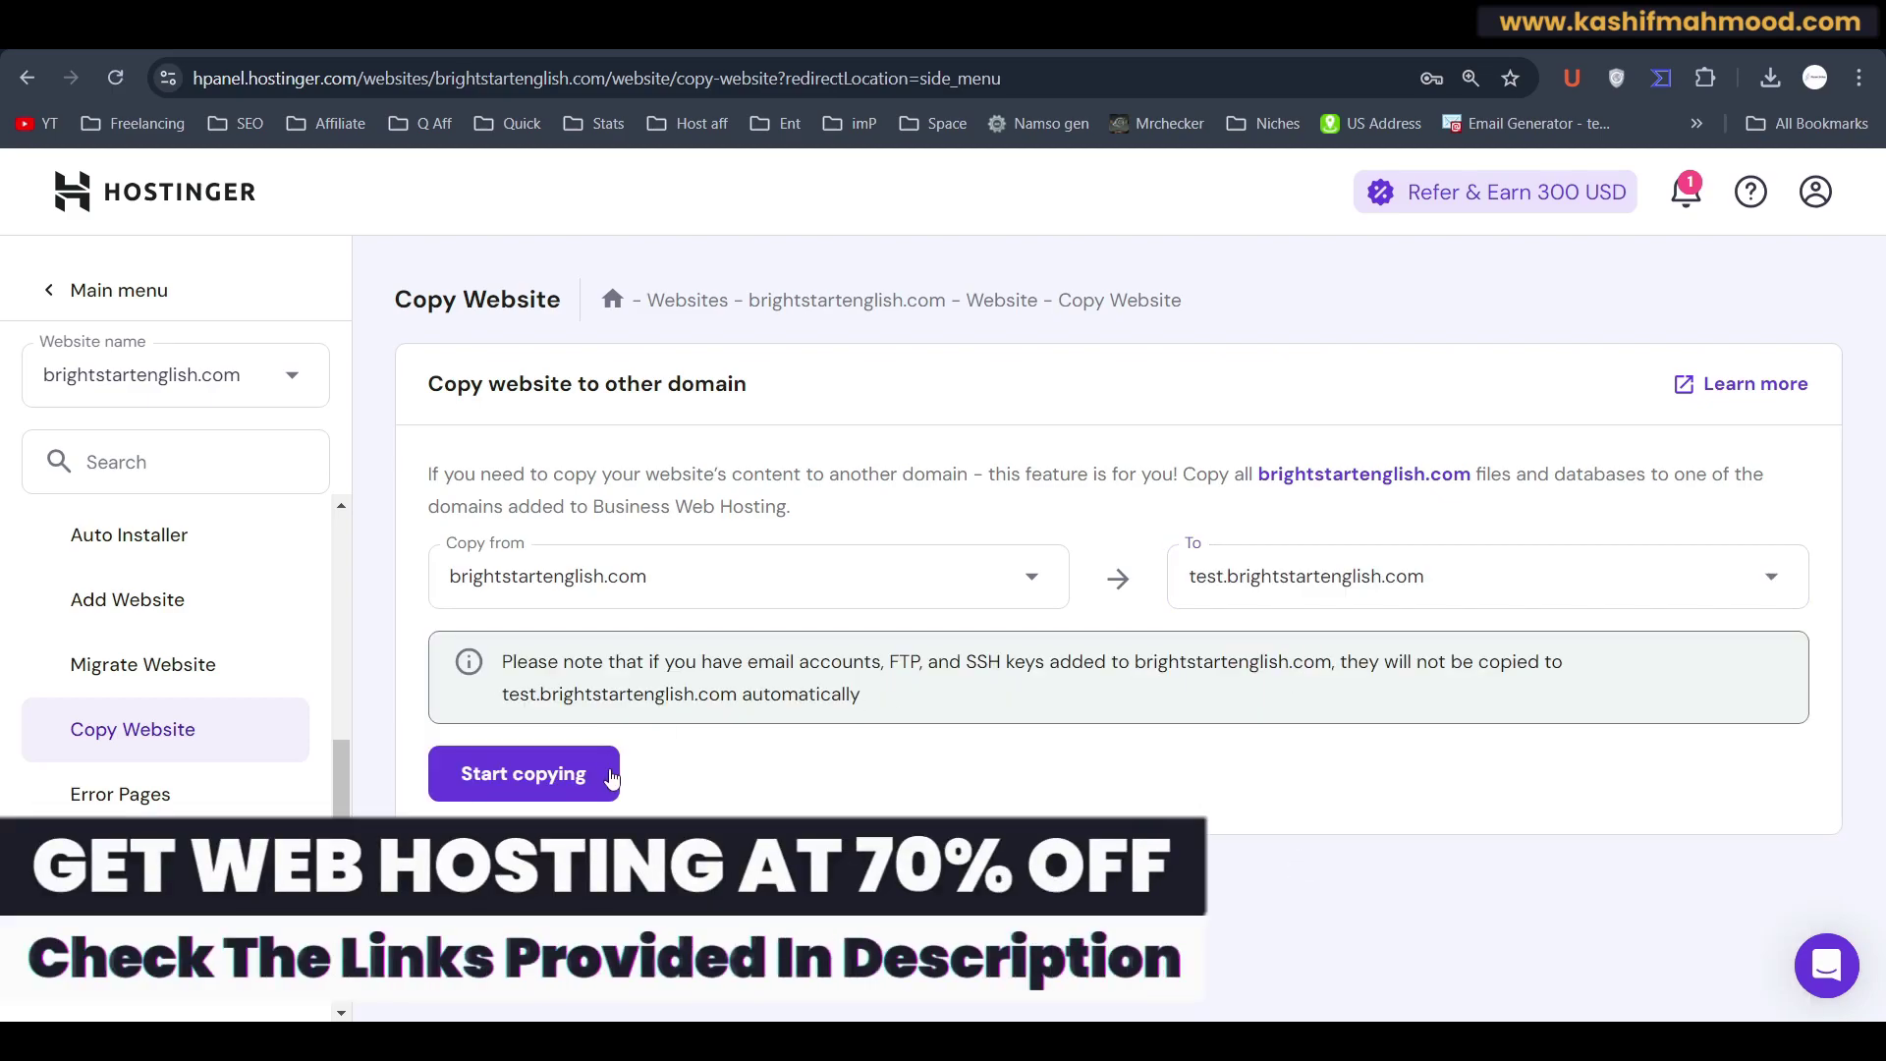
Step: Start copying, accepting that the test site's existing files will be overwritten
{"action": "left_click", "coordinate": [541, 781]}
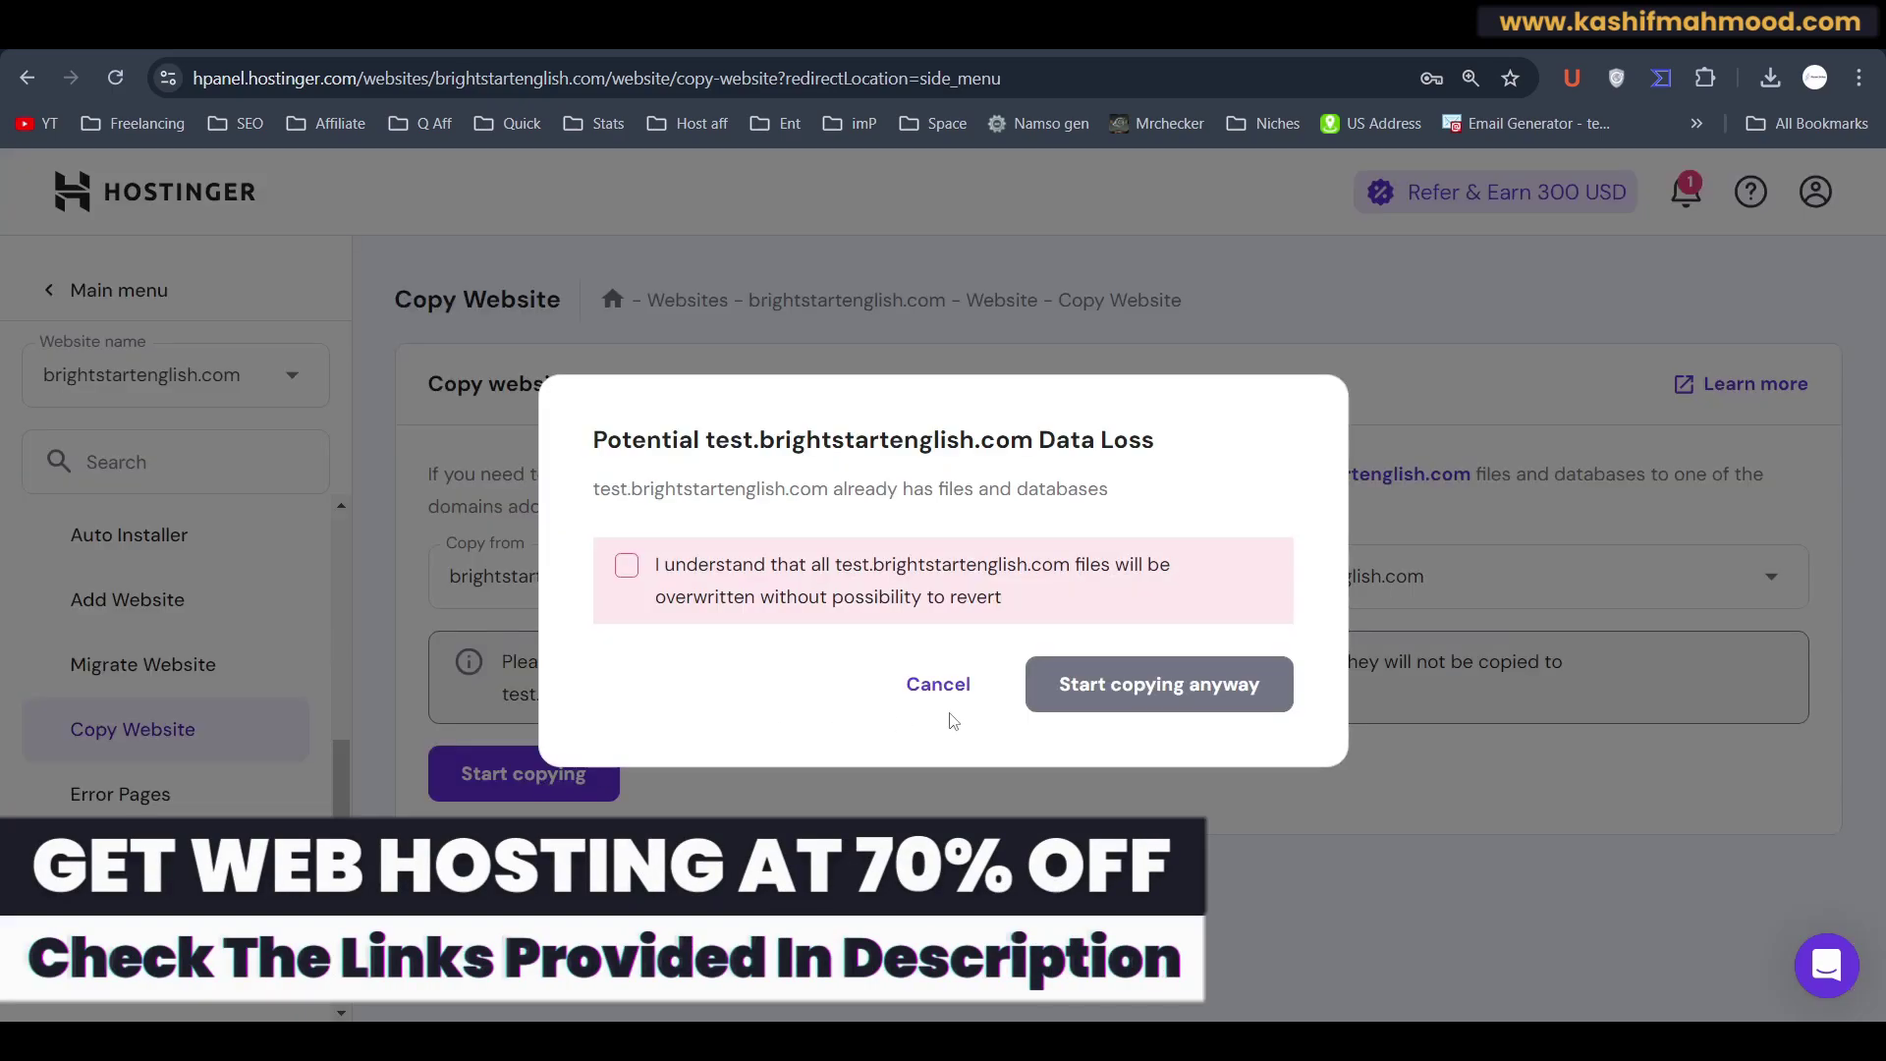
{"action": "left_click", "coordinate": [627, 565]}
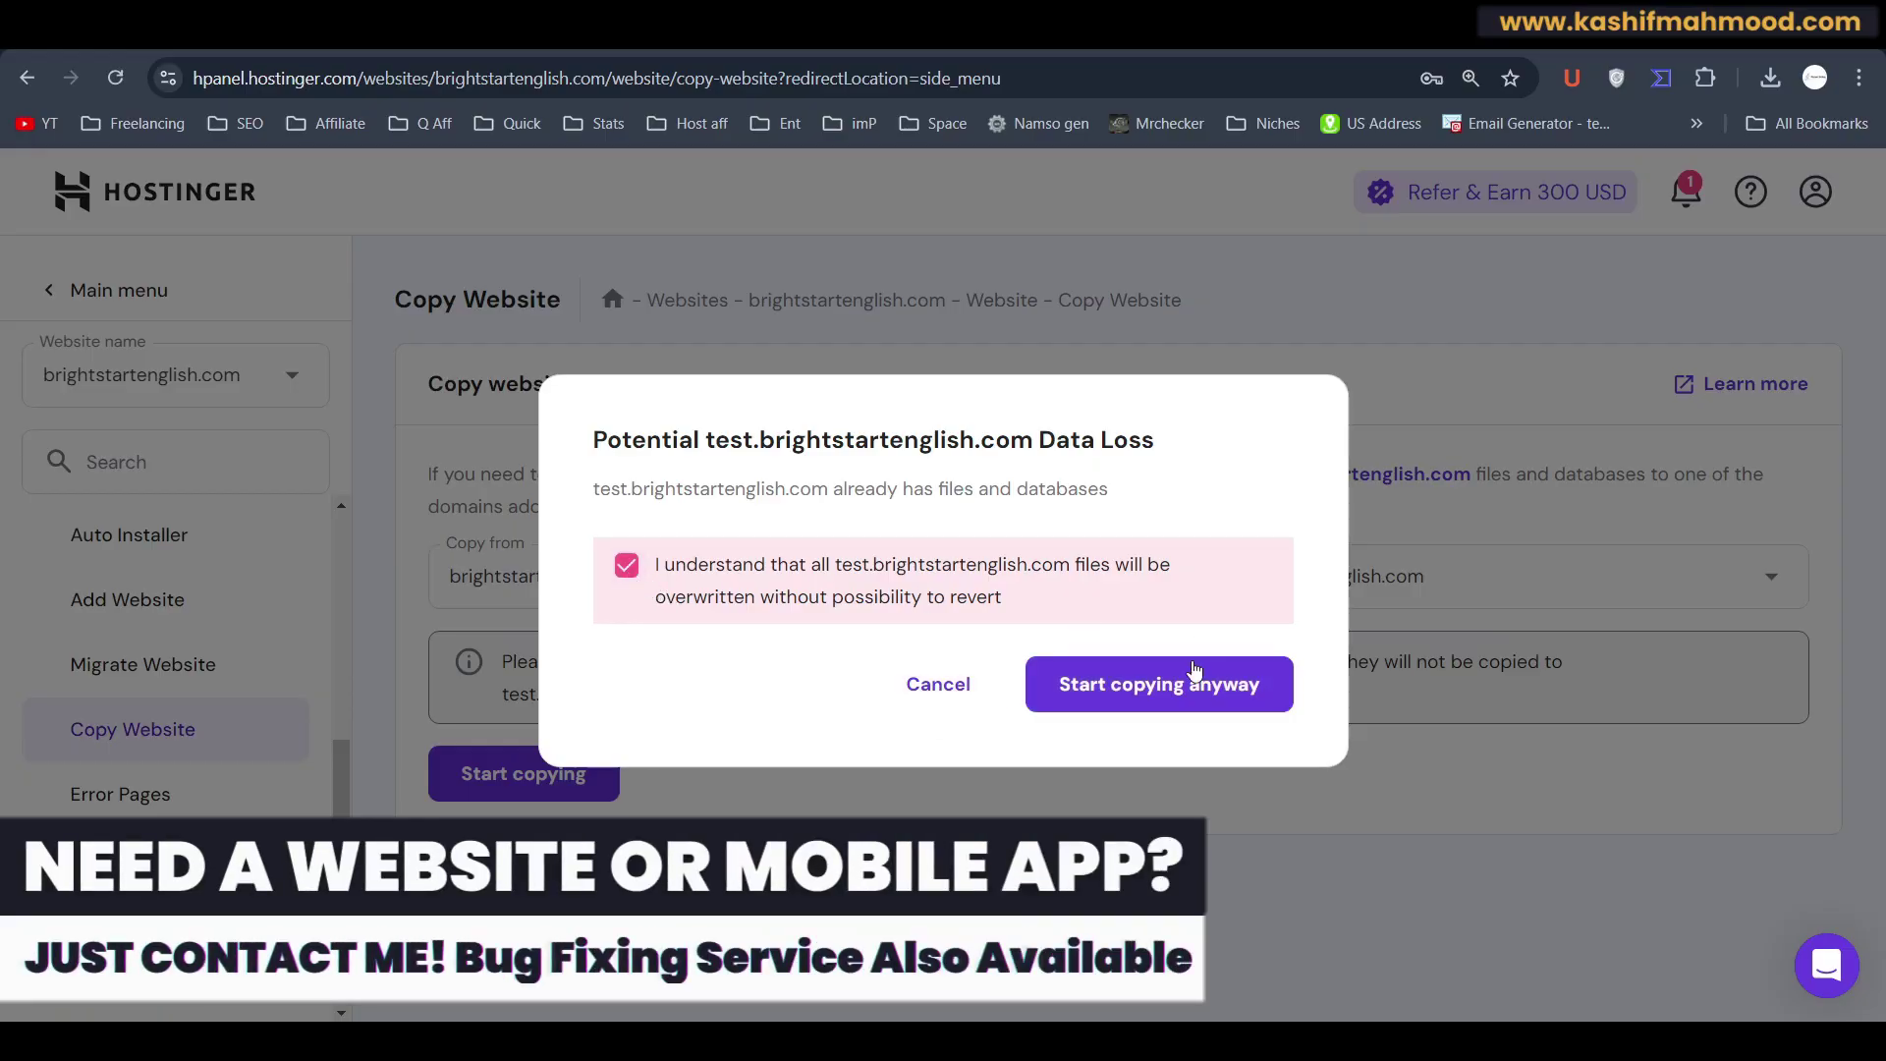
{"action": "left_click", "coordinate": [1163, 694]}
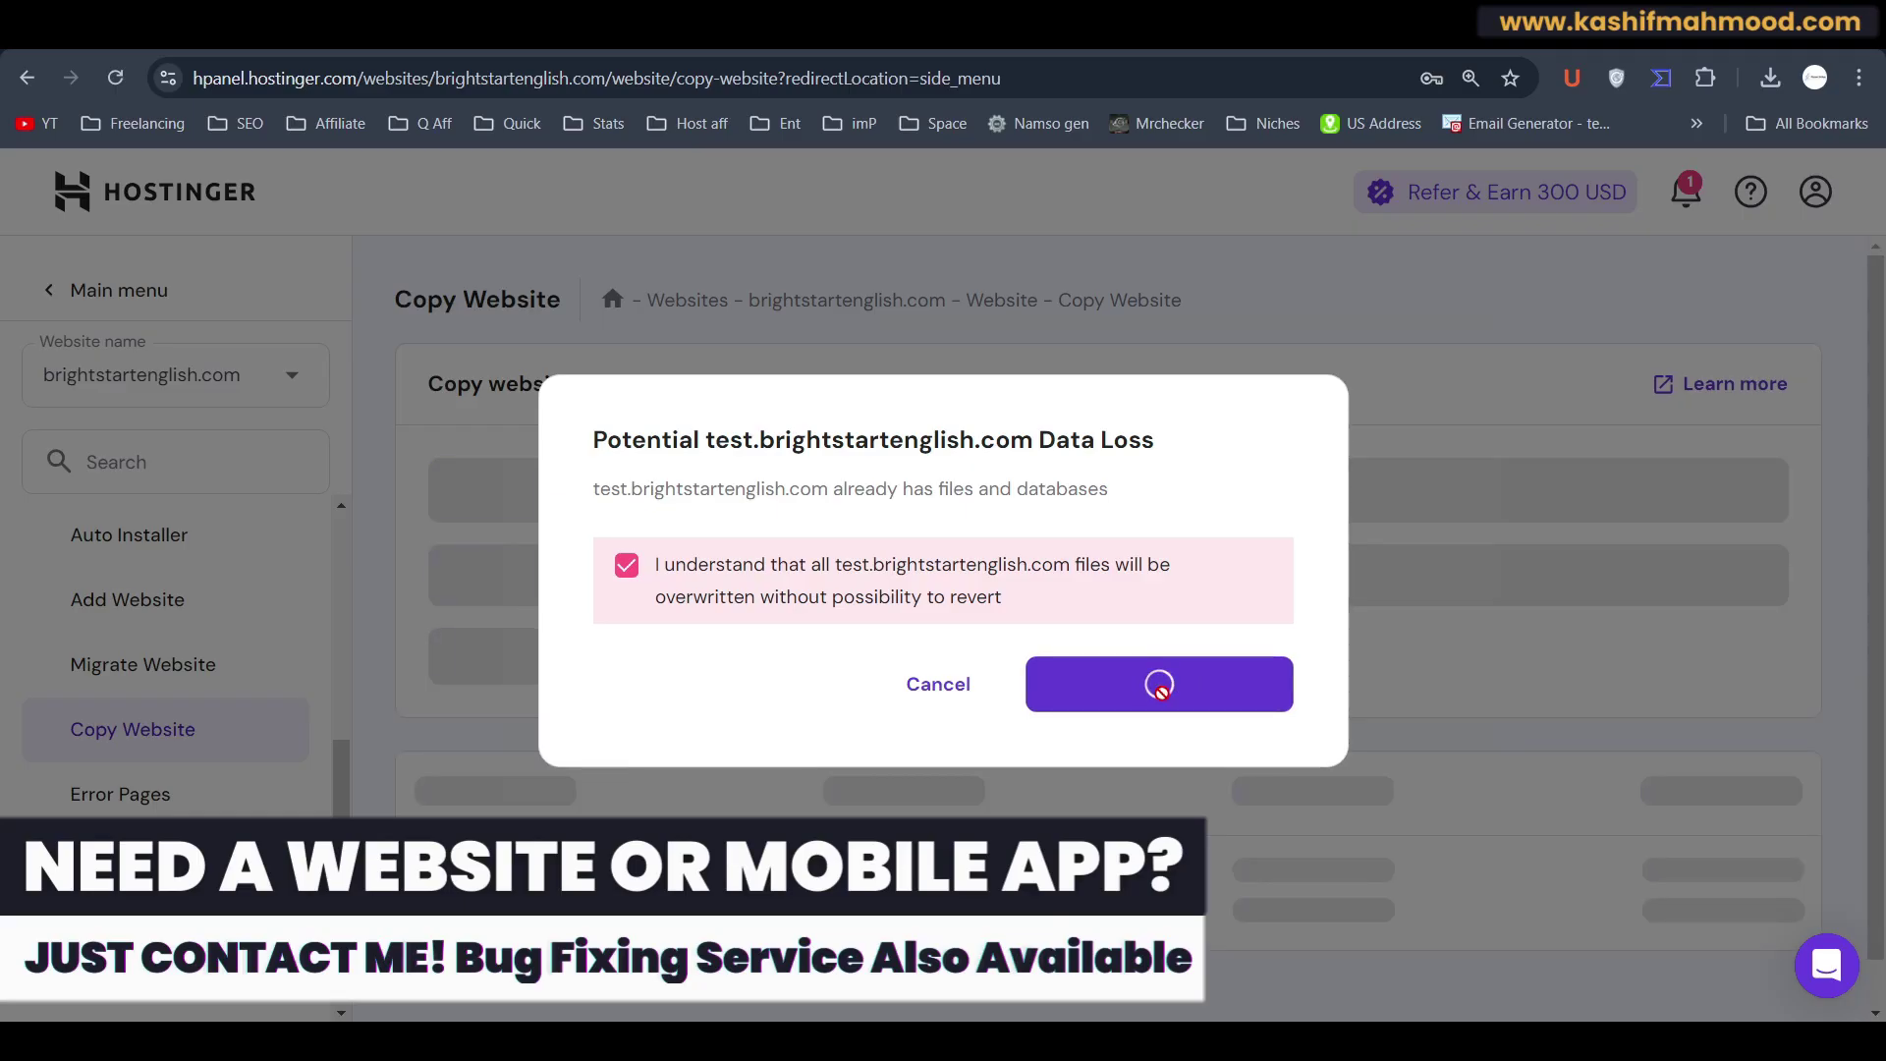
Step: Dismiss the copying notice and wait until the copy's Status reads Completed
{"action": "left_click", "coordinate": [959, 697]}
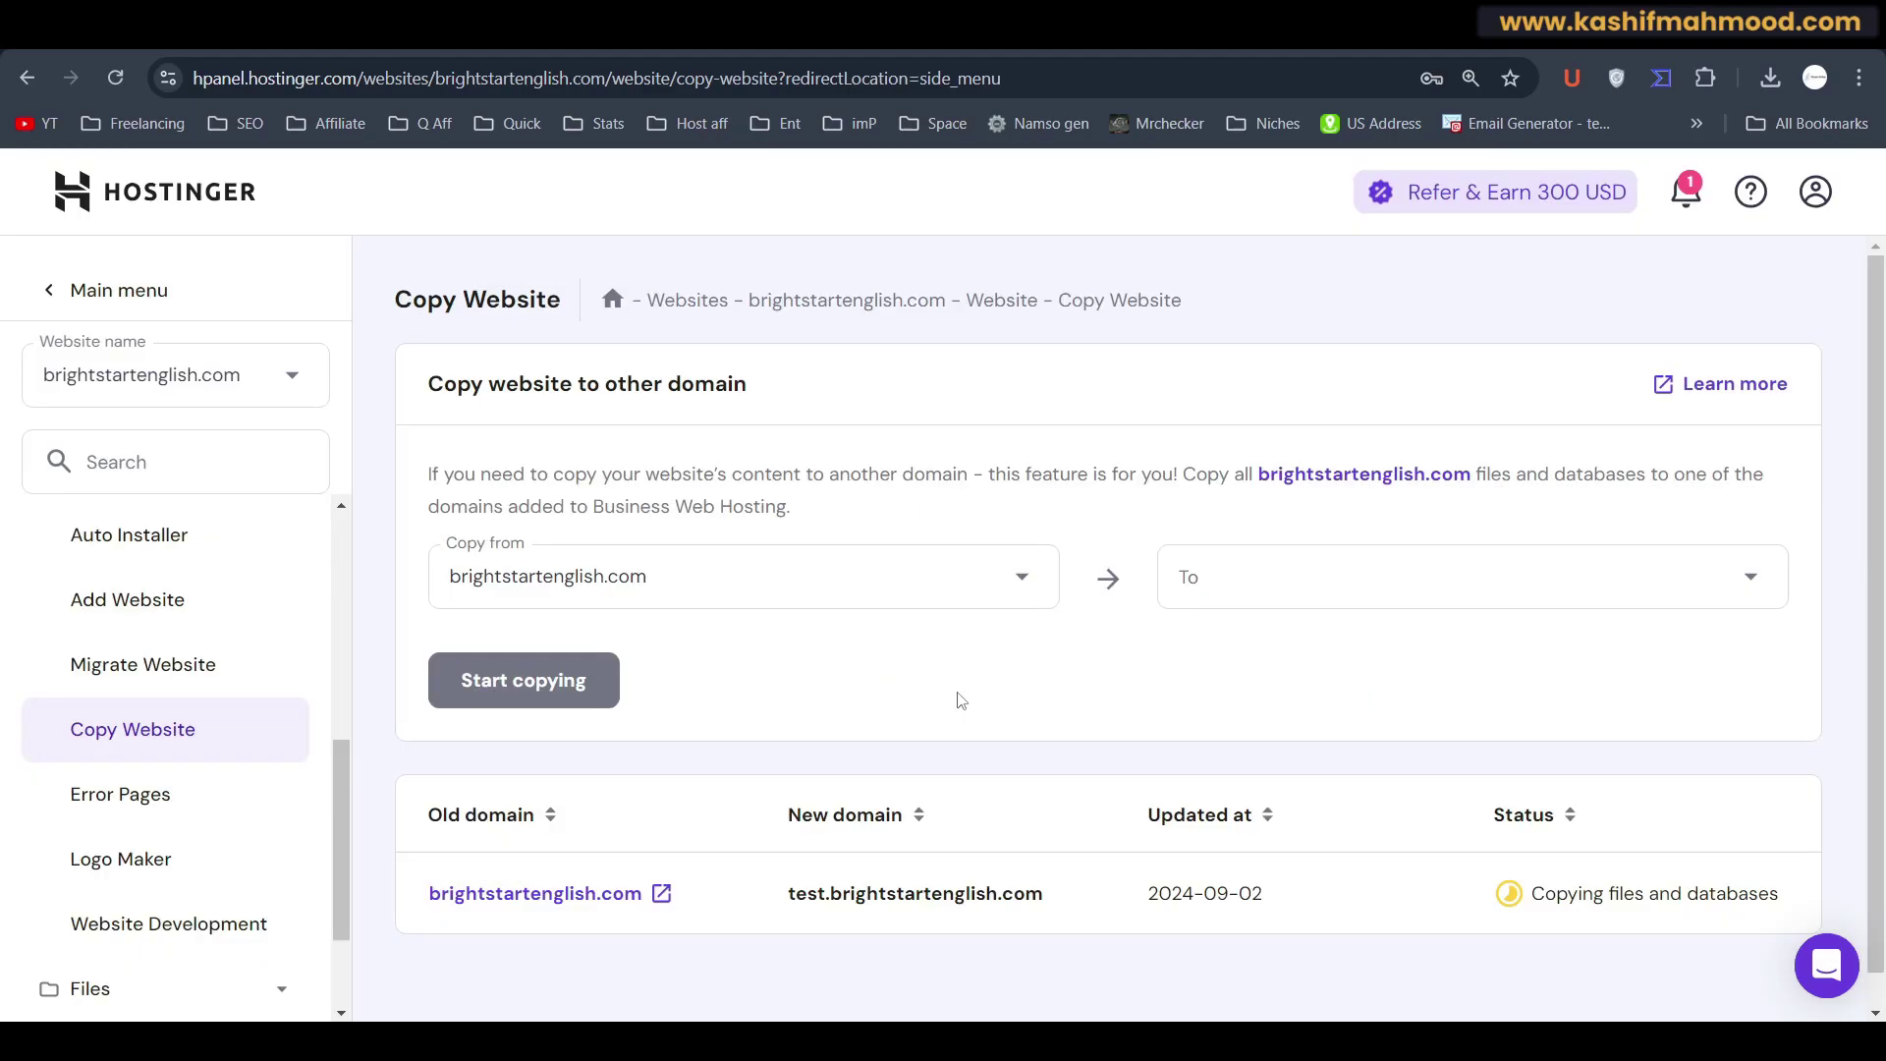
{"action": "scroll", "coordinate": [1319, 698], "scroll_direction": "down", "scroll_amount": 1}
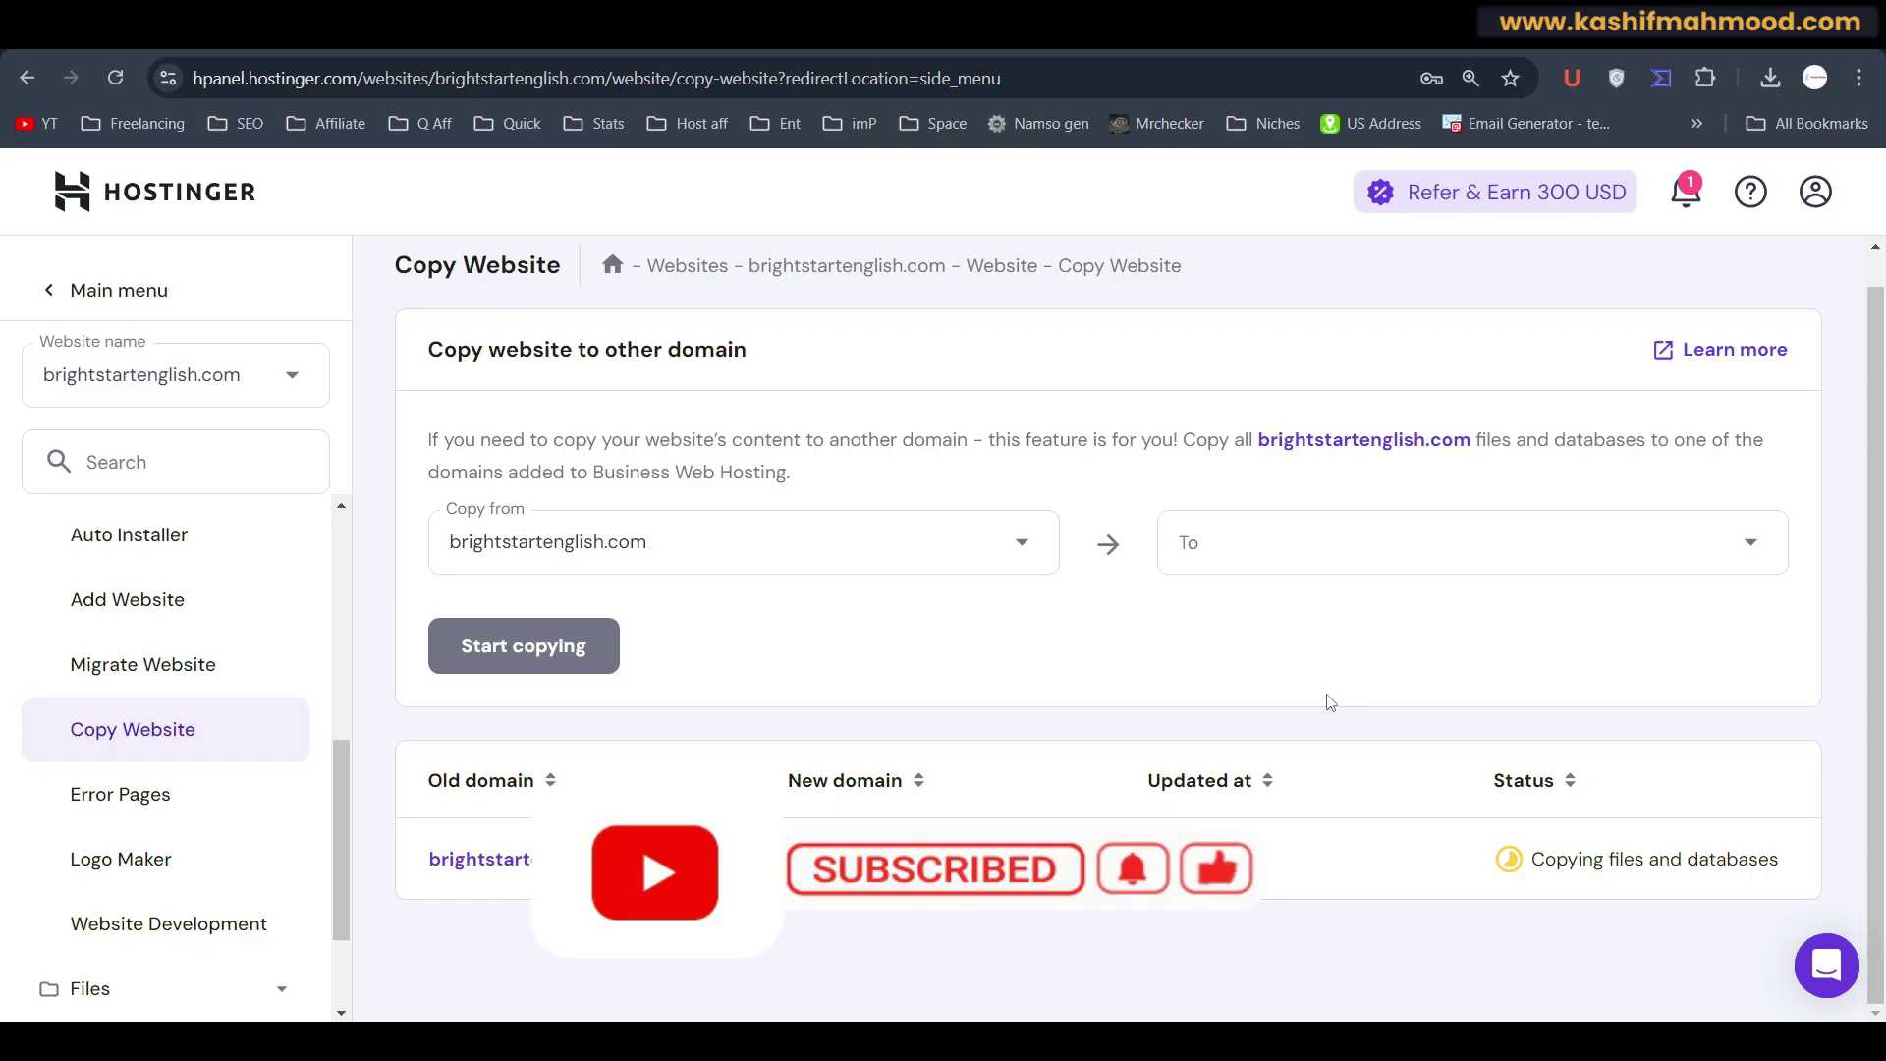
{"action": "mouse_move", "coordinate": [1640, 858]}
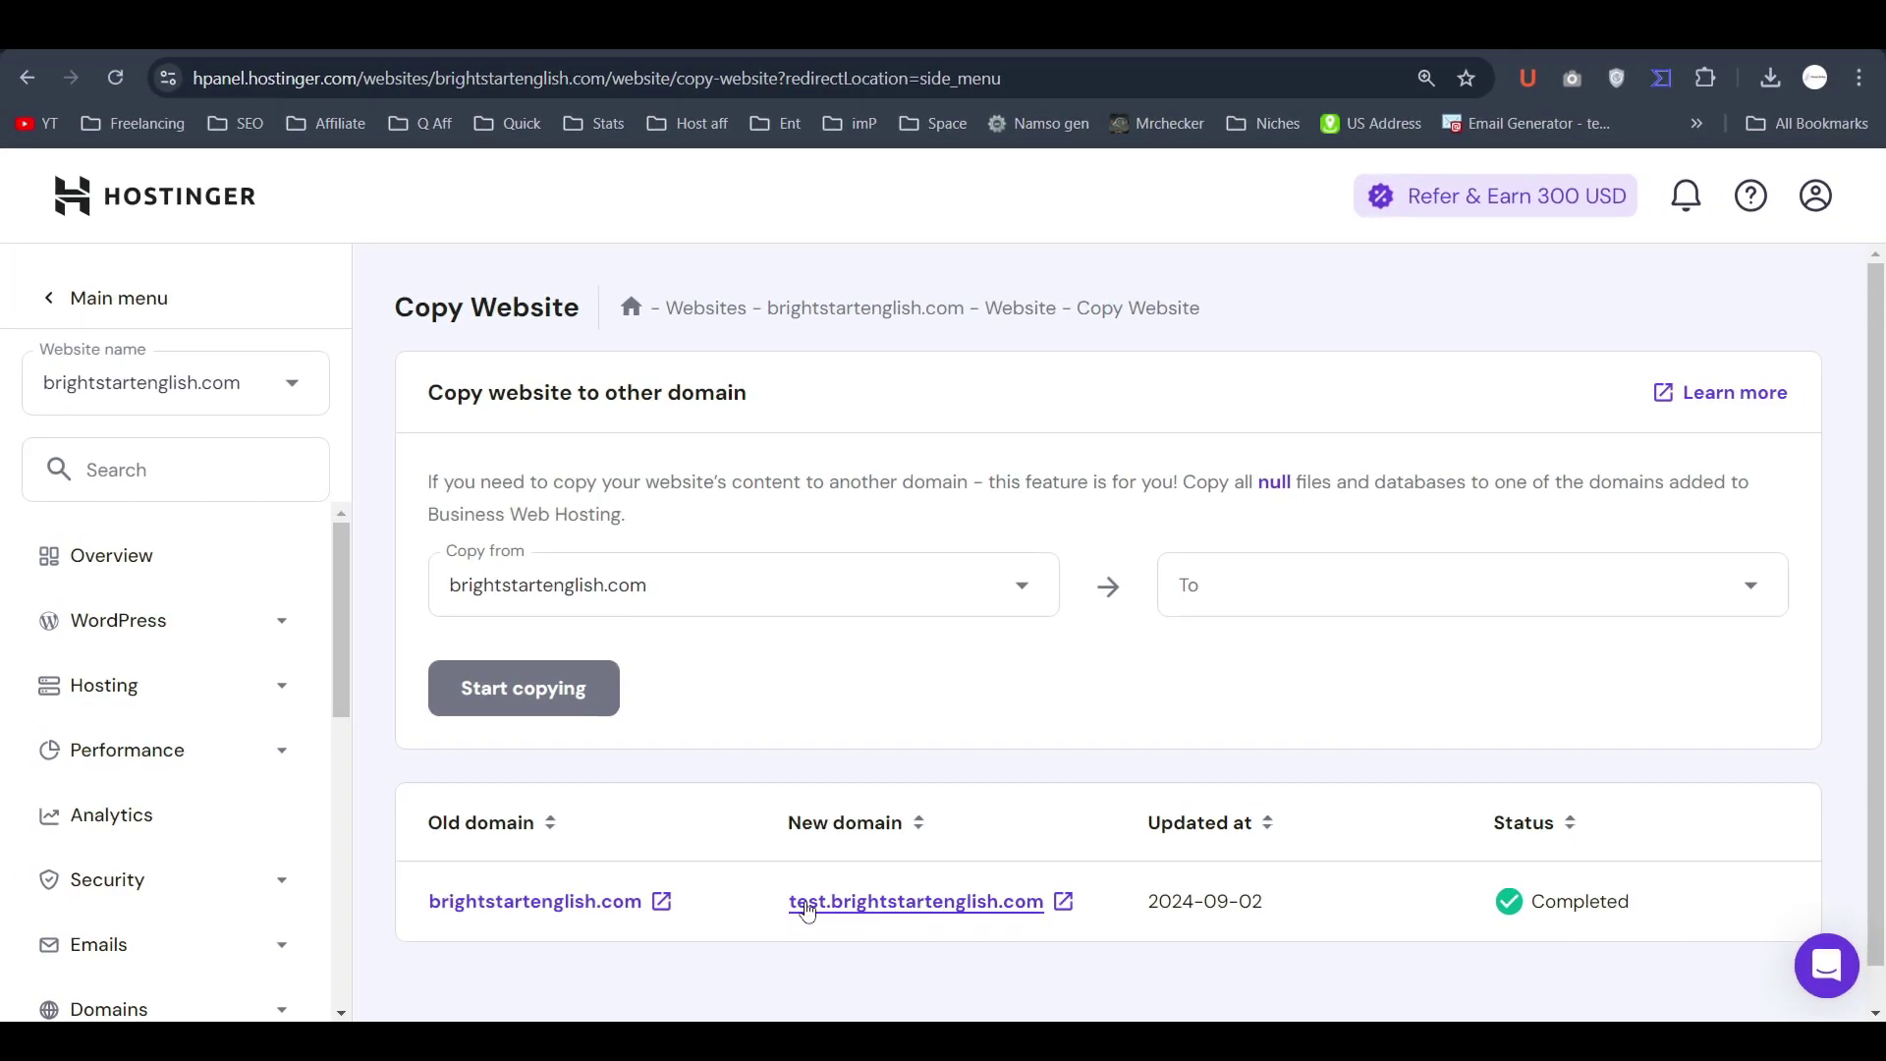
{"action": "left_click", "coordinate": [892, 904]}
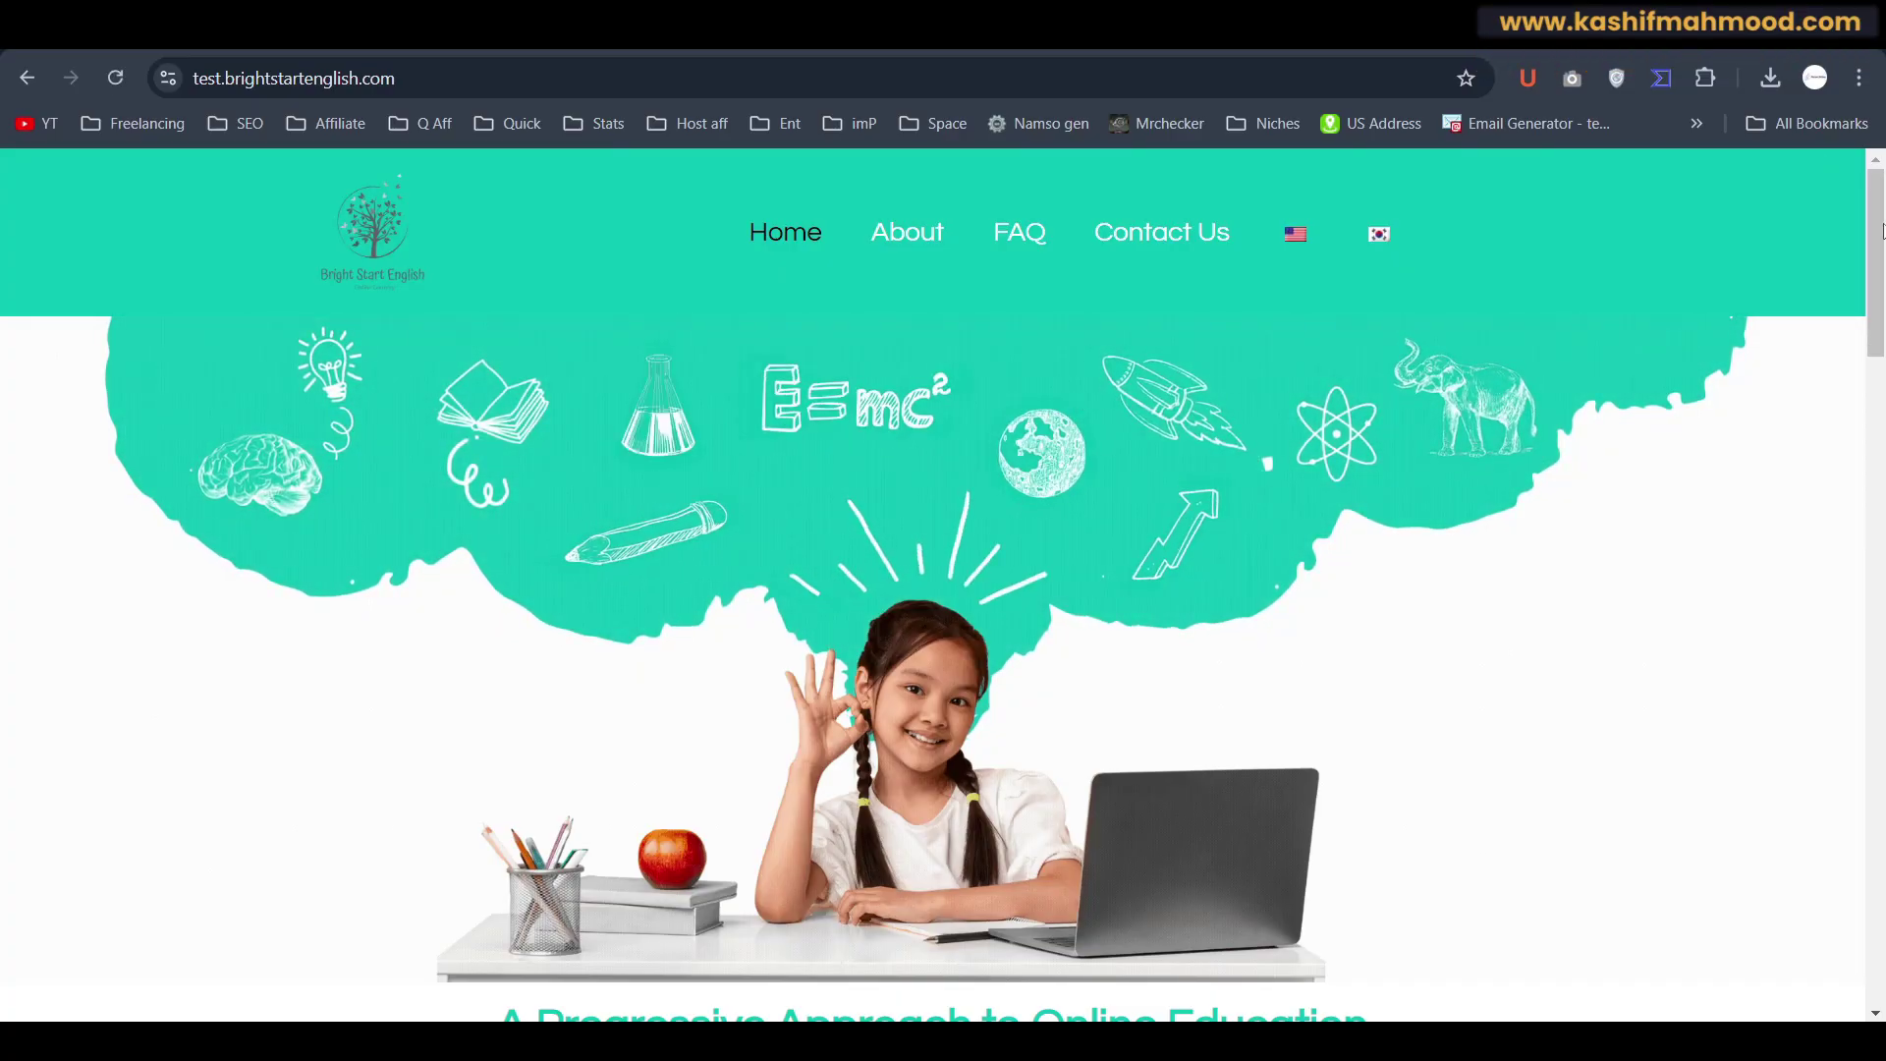
{"action": "left_click_drag", "start_coordinate": [1876, 247], "coordinate": [1879, 451]}
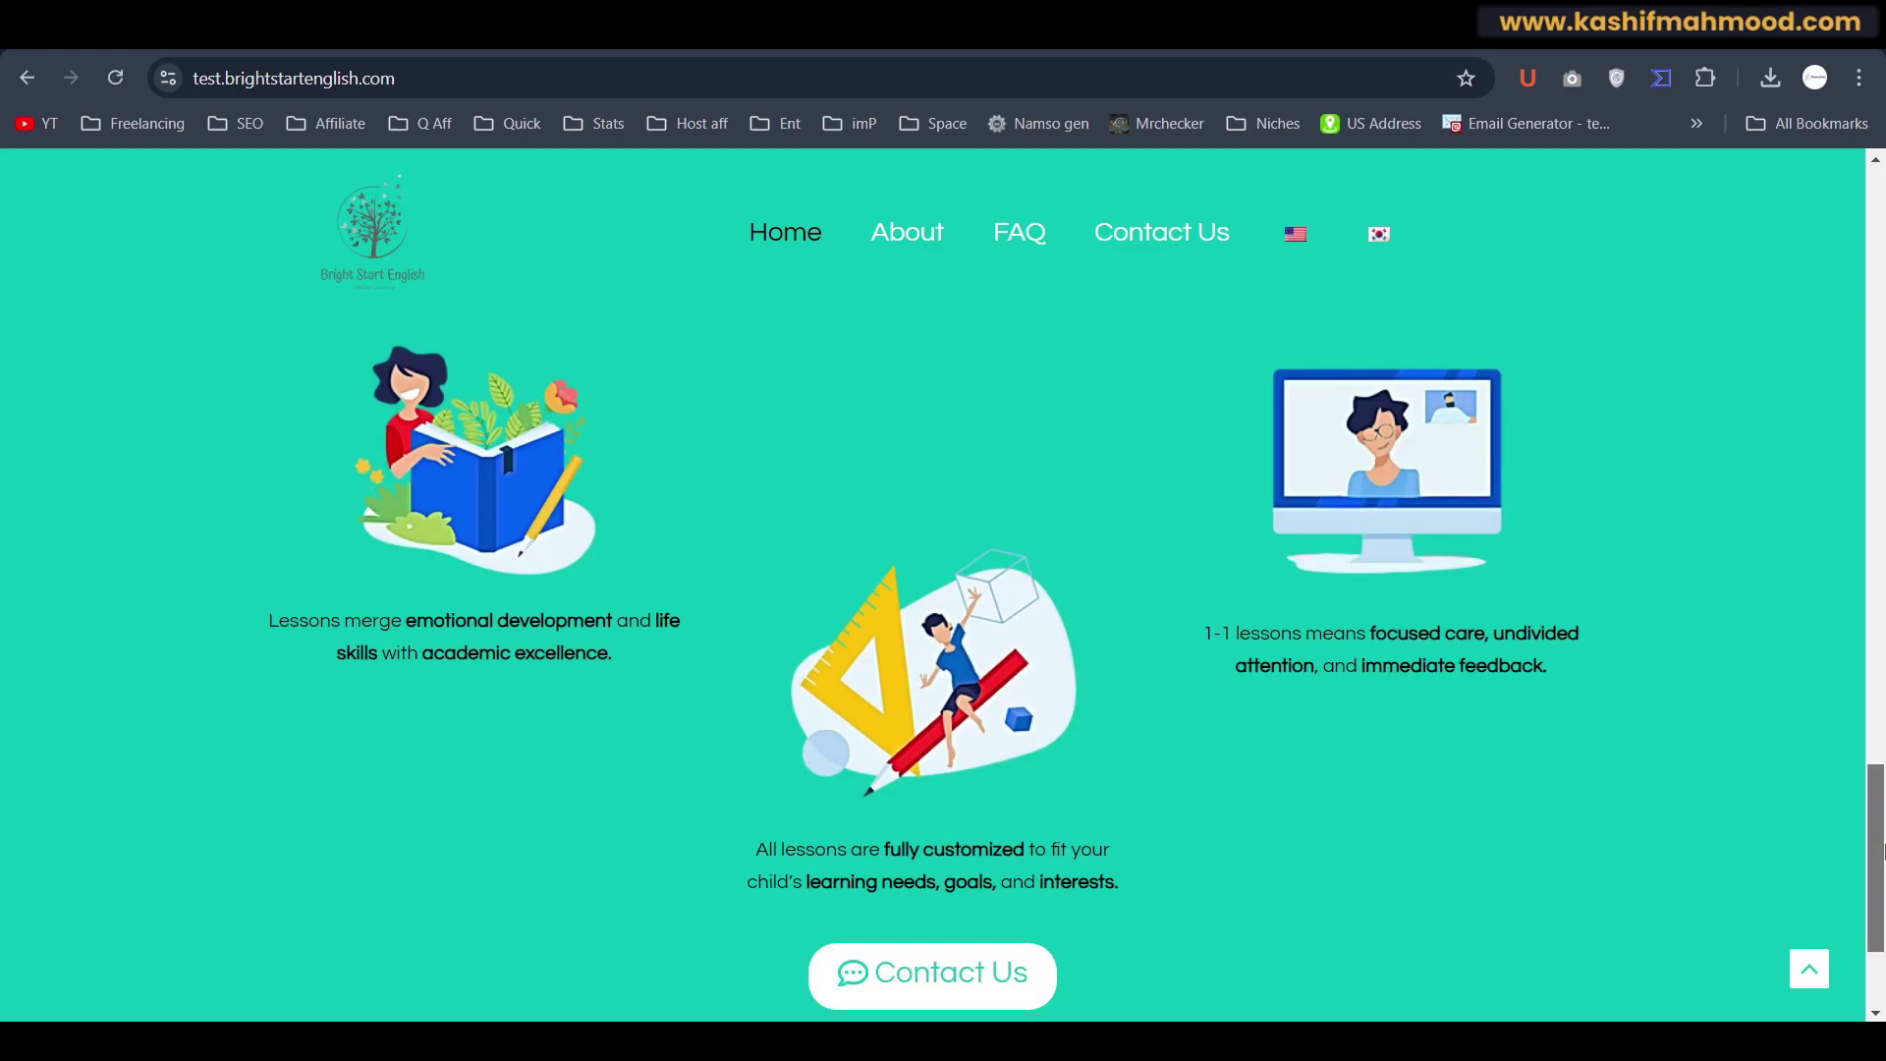